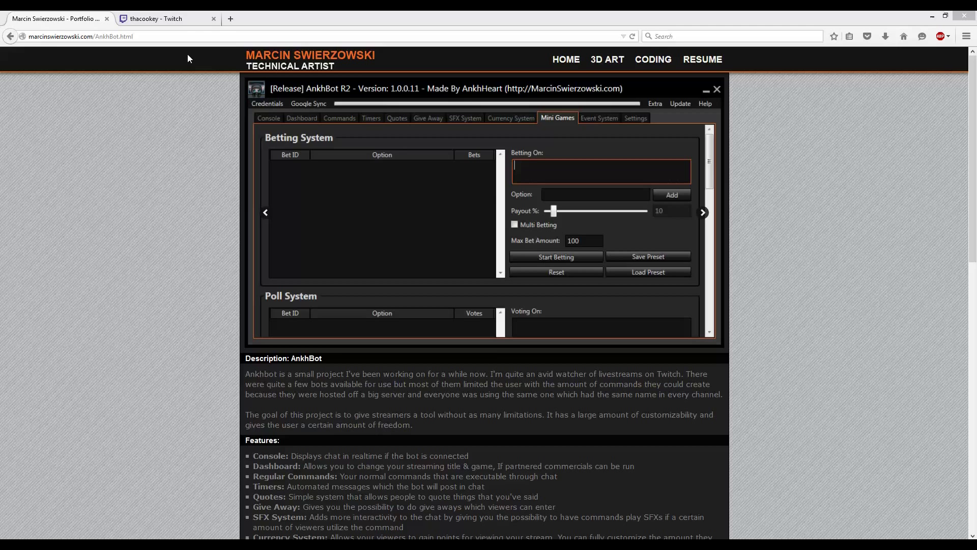
Step: Look through the AnkhBot web page's feature descriptions and its list of download versions
{"action": "left_click", "coordinate": [29, 38]}
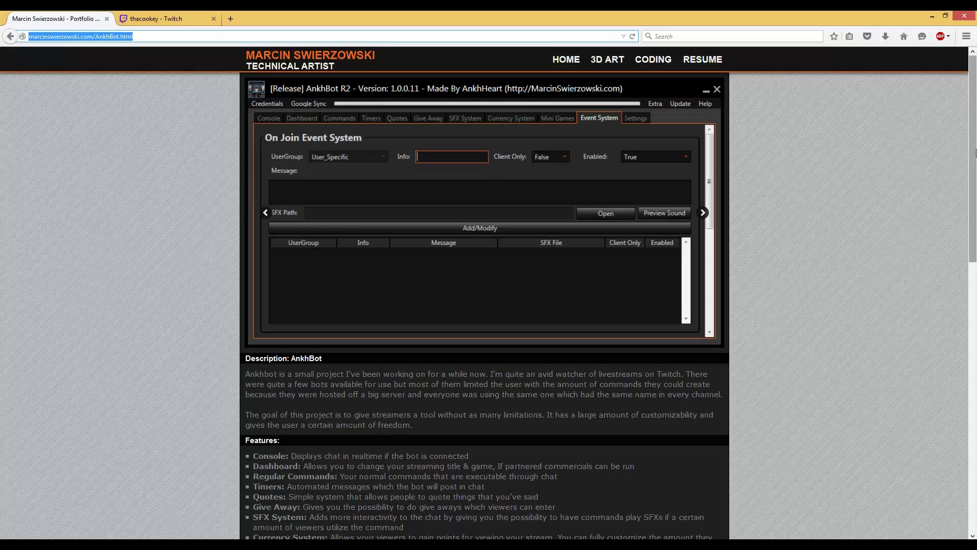
{"action": "scroll", "coordinate": [342, 246], "scroll_direction": "down", "scroll_amount": 12}
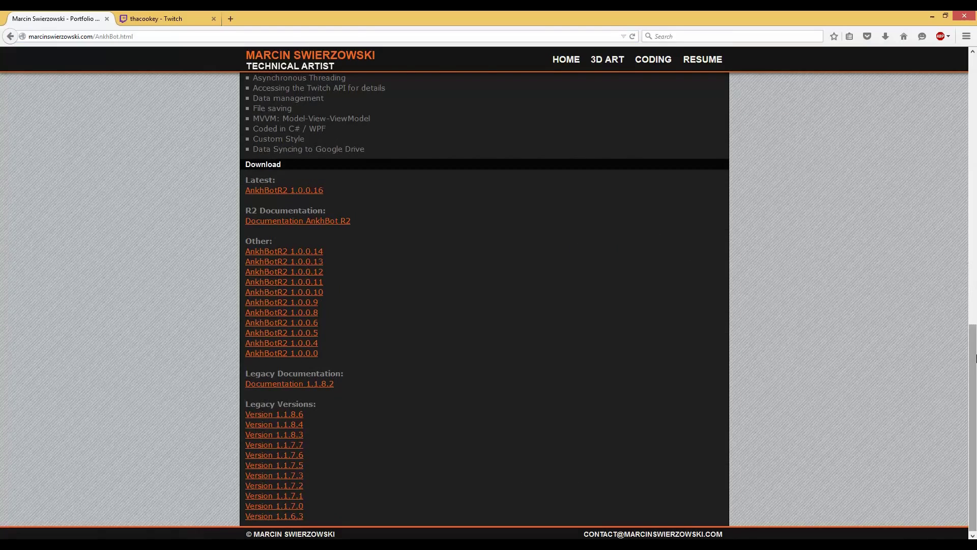
{"action": "left_click_drag", "start_coordinate": [973, 357], "coordinate": [972, 121]}
{"action": "scroll", "coordinate": [368, 299], "scroll_direction": "down", "scroll_amount": 7}
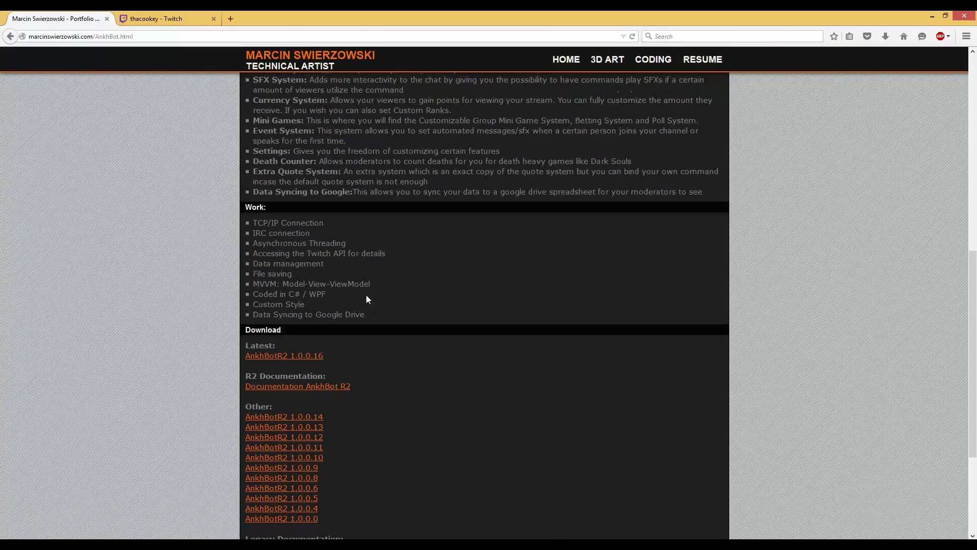
{"action": "scroll", "coordinate": [738, 366], "scroll_direction": "up", "scroll_amount": 7}
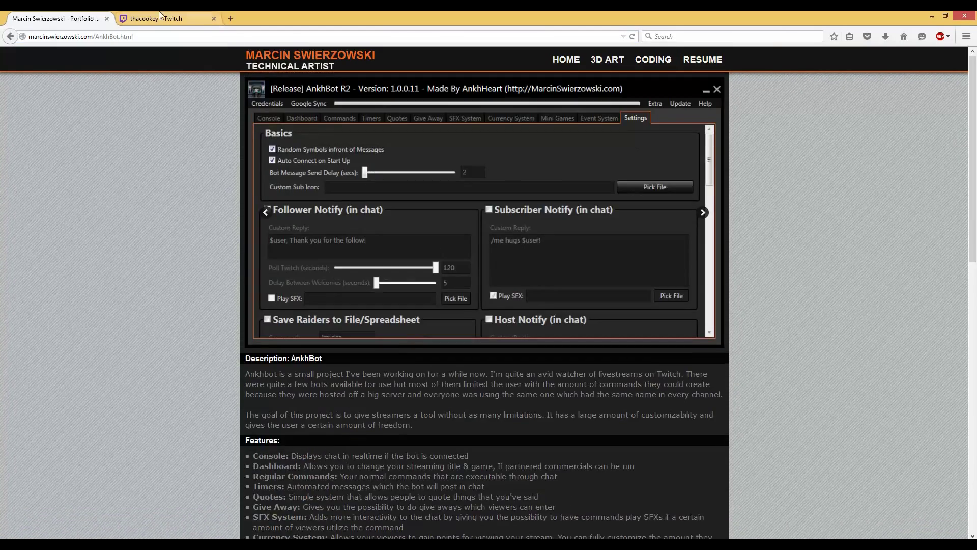
Step: Show the Twitch channel page in the browser, then switch to AnkhBot and place its window over the video player
{"action": "left_click", "coordinate": [156, 19]}
{"action": "left_click", "coordinate": [235, 541]}
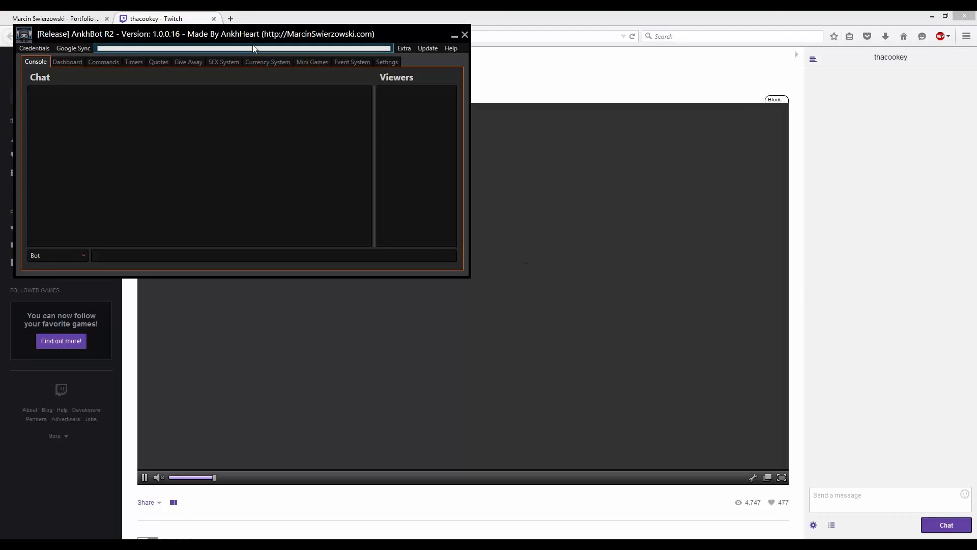
{"action": "left_click_drag", "start_coordinate": [270, 38], "coordinate": [470, 123]}
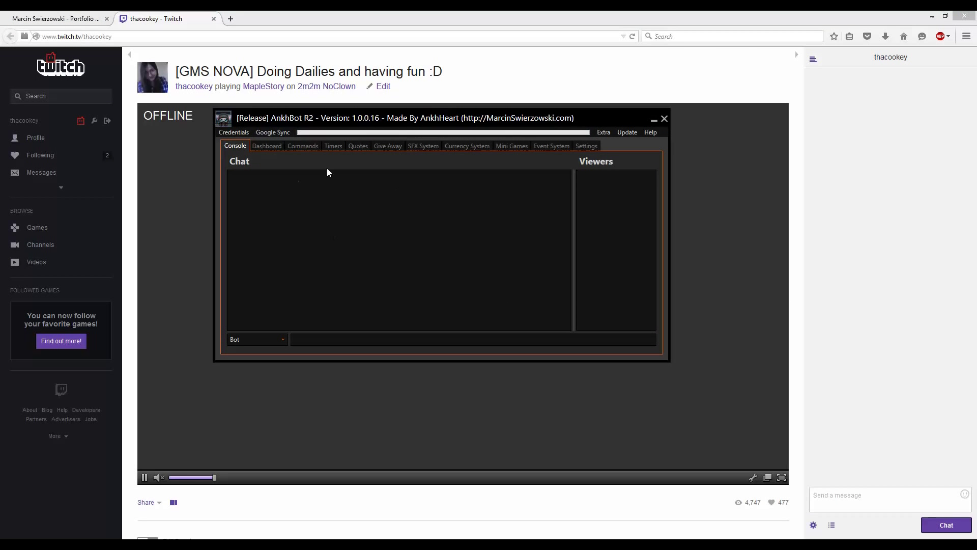
{"action": "mouse_move", "coordinate": [321, 194]}
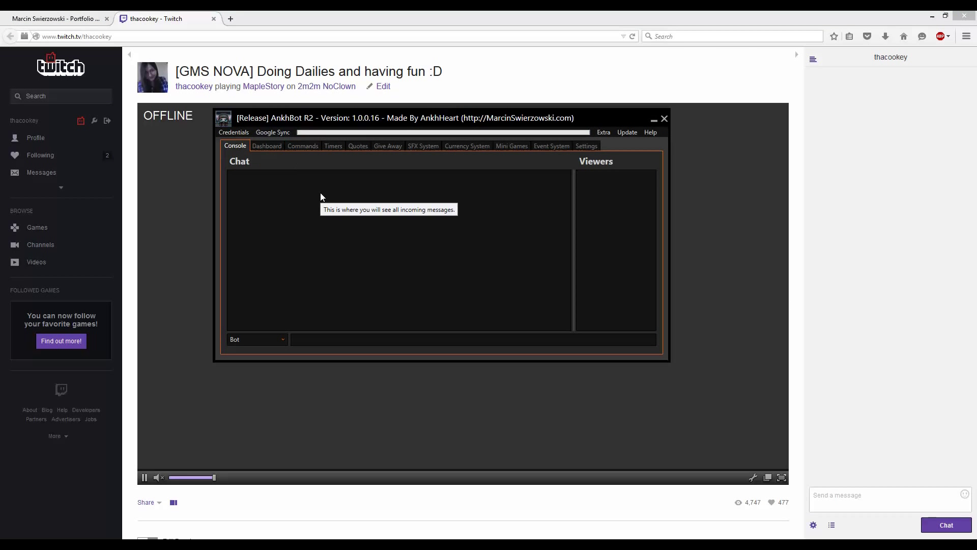
Step: Open the Bot Login window and check the bot name and channel entries
{"action": "left_click", "coordinate": [234, 133]}
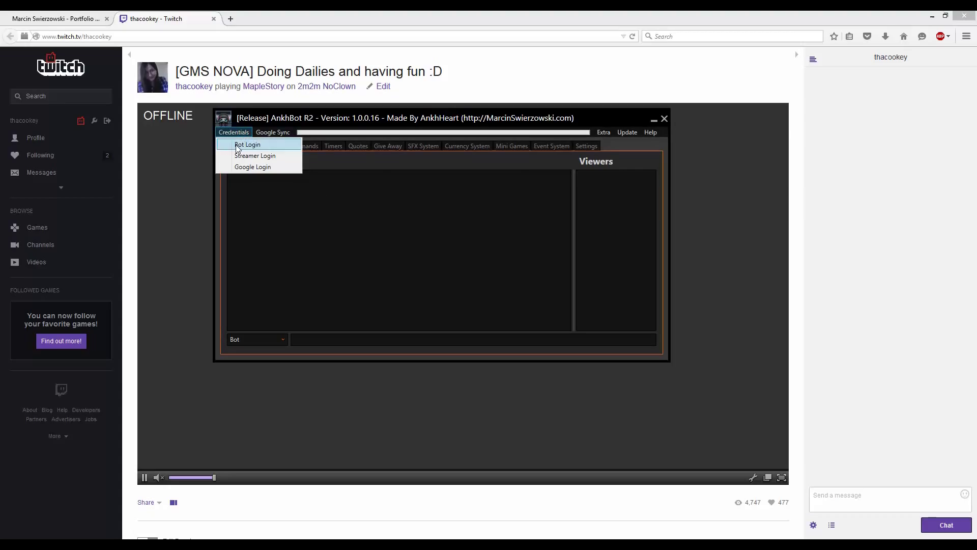
{"action": "left_click", "coordinate": [237, 146]}
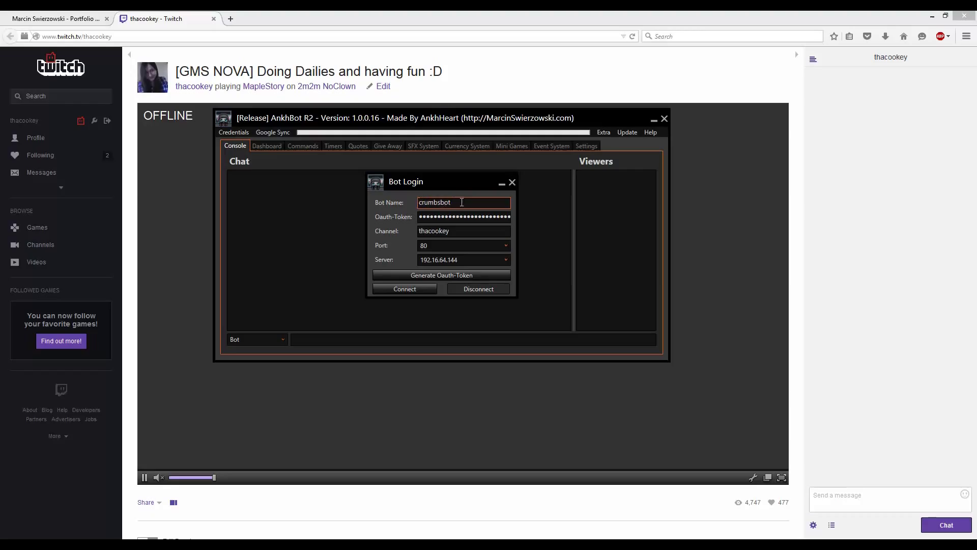
{"action": "left_click_drag", "start_coordinate": [441, 202], "coordinate": [460, 205]}
{"action": "left_click_drag", "start_coordinate": [465, 237], "coordinate": [413, 238]}
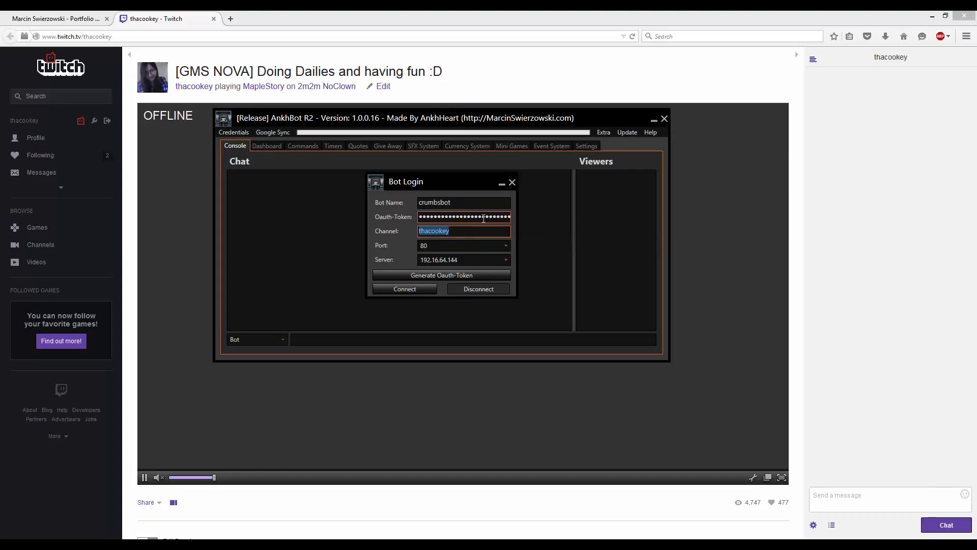
Step: Open the Twitch authorization form for generating an OAuth token, check its login fields, and connect the bot to the channel
{"action": "left_click", "coordinate": [415, 275]}
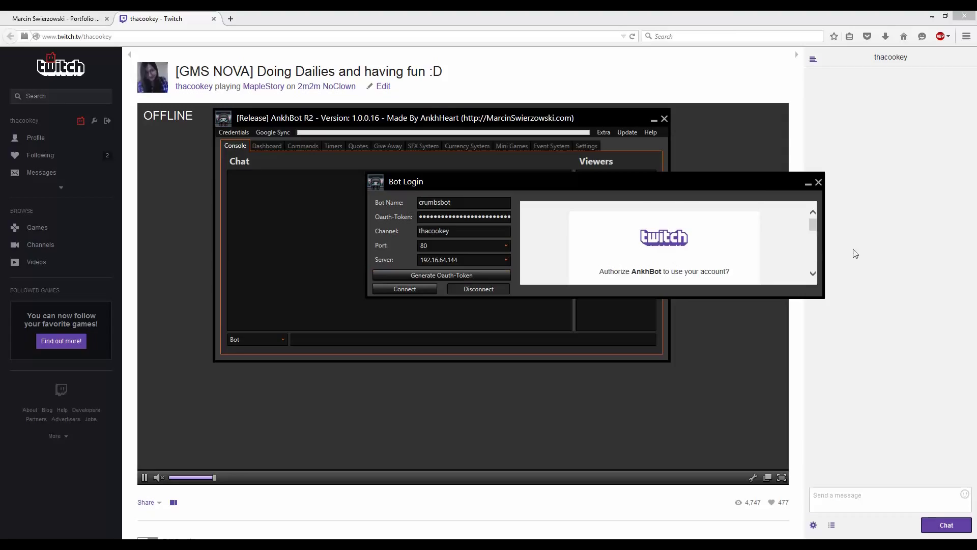
{"action": "left_click_drag", "start_coordinate": [814, 224], "coordinate": [815, 246]}
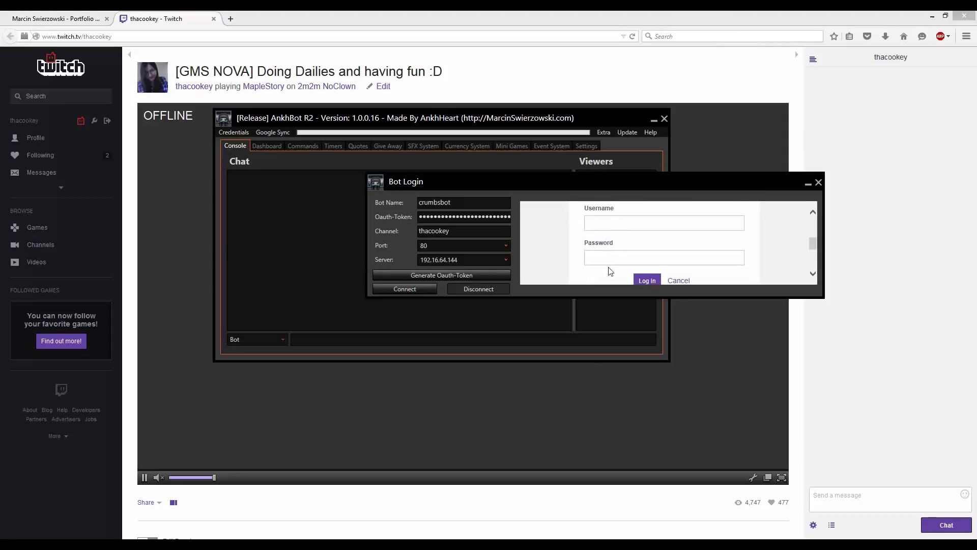
{"action": "left_click", "coordinate": [621, 225]}
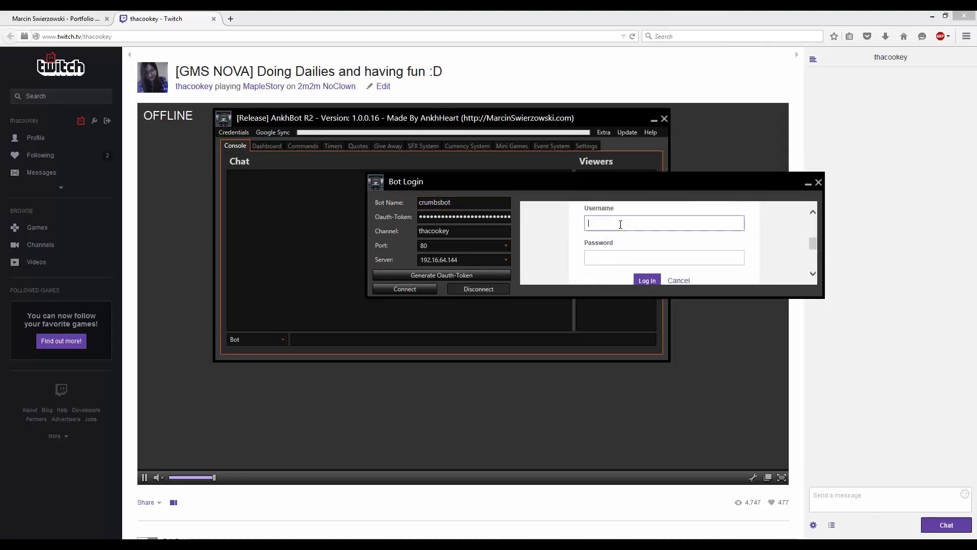
{"action": "left_click", "coordinate": [619, 259]}
{"action": "left_click_drag", "start_coordinate": [813, 245], "coordinate": [814, 224]}
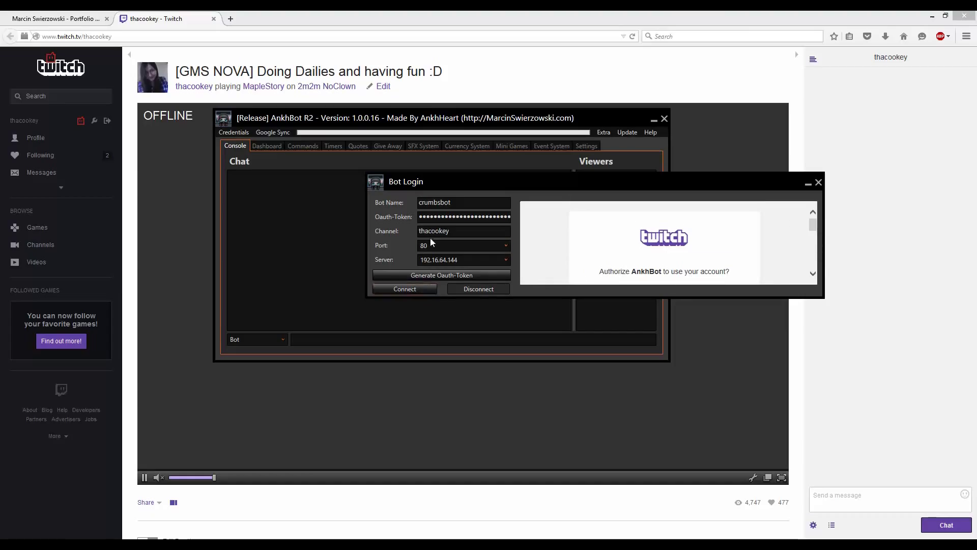
{"action": "left_click", "coordinate": [401, 290]}
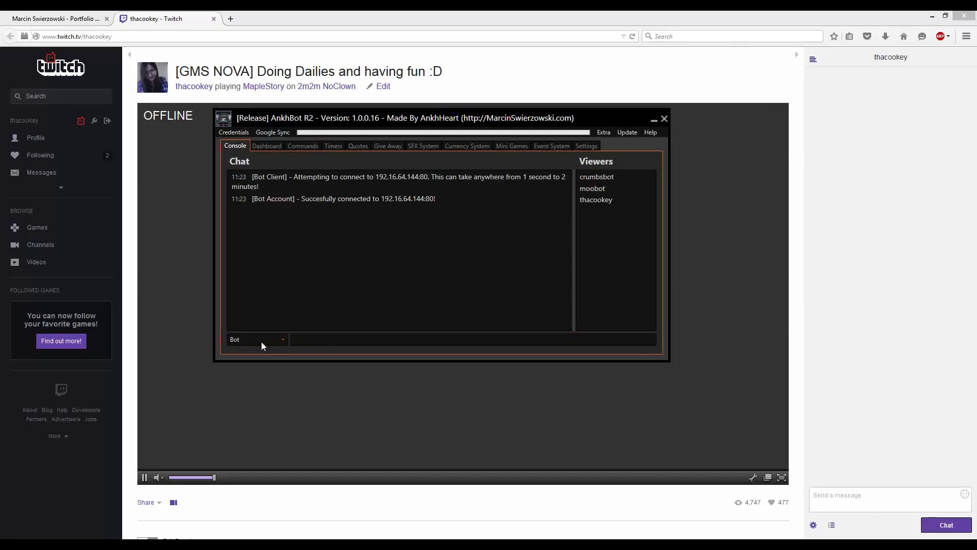
Step: Switch to the Twitch page in the browser and send the message "hi" in the channel chat
{"action": "left_click", "coordinate": [832, 501]}
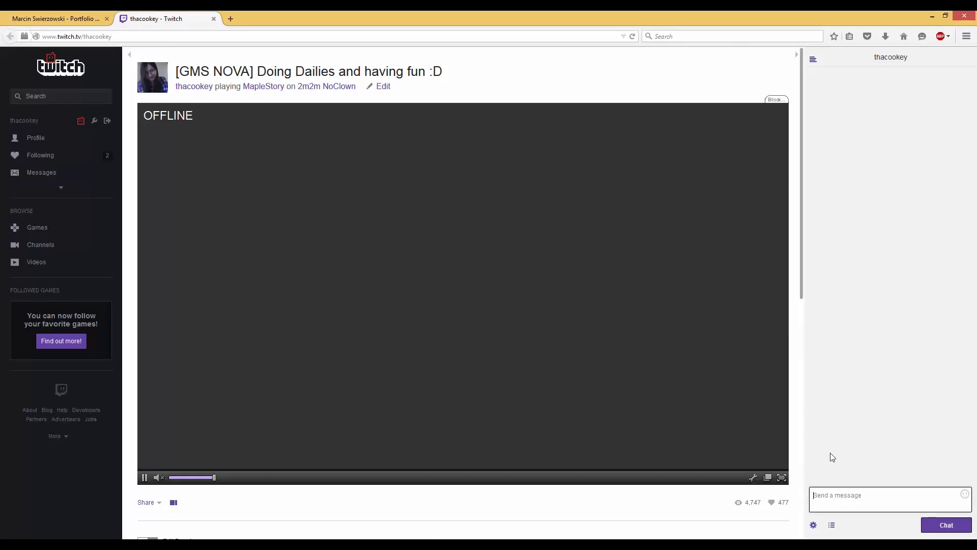
{"action": "type", "text": "hi"}
{"action": "key", "text": "Return"}
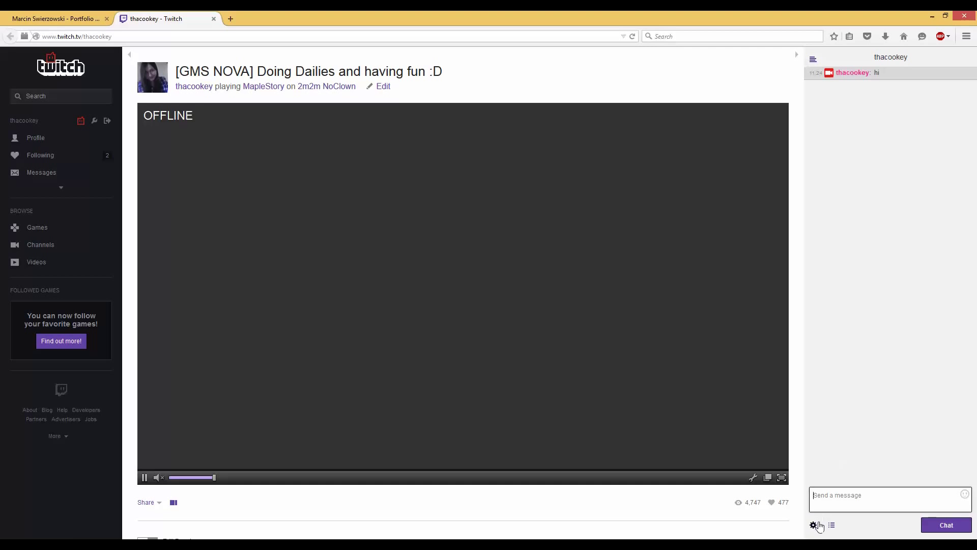
Step: Pop out the Twitch chat into its own window, move it over the hidden chat area and stretch it to full height
{"action": "left_click", "coordinate": [813, 525]}
{"action": "left_click", "coordinate": [834, 335]}
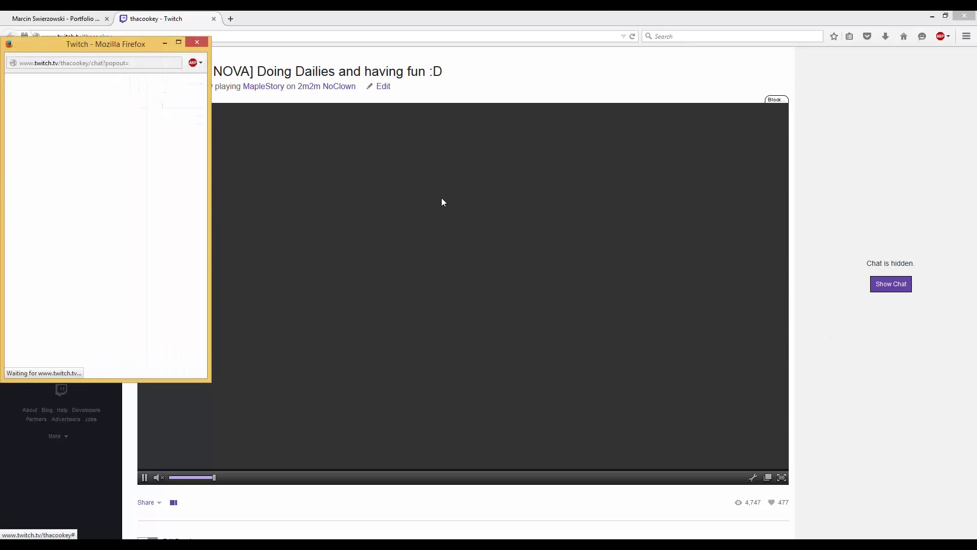
{"action": "left_click_drag", "start_coordinate": [117, 39], "coordinate": [882, 19]}
{"action": "left_click_drag", "start_coordinate": [864, 357], "coordinate": [858, 538]}
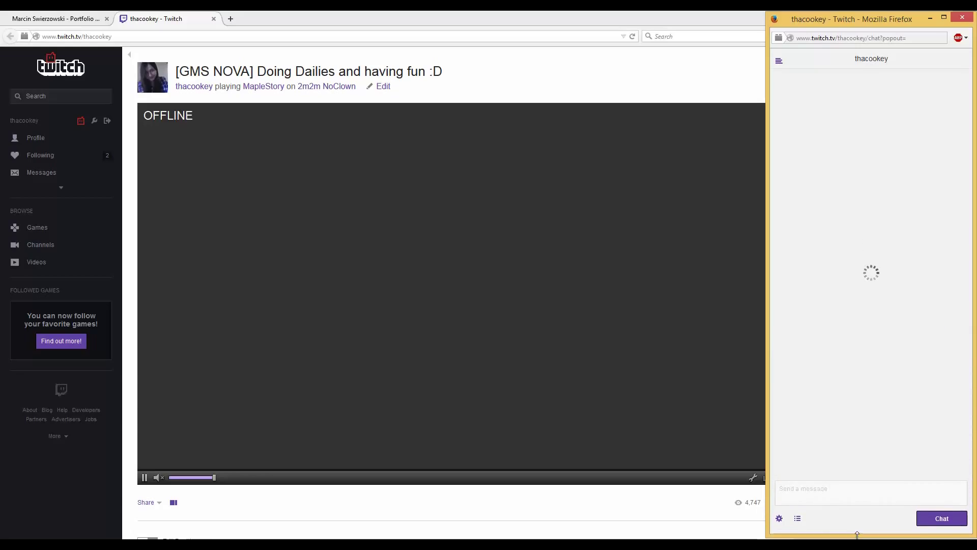
Step: Switch back to AnkhBot and send the message "hi" from the console as Bot
{"action": "left_click", "coordinate": [285, 544]}
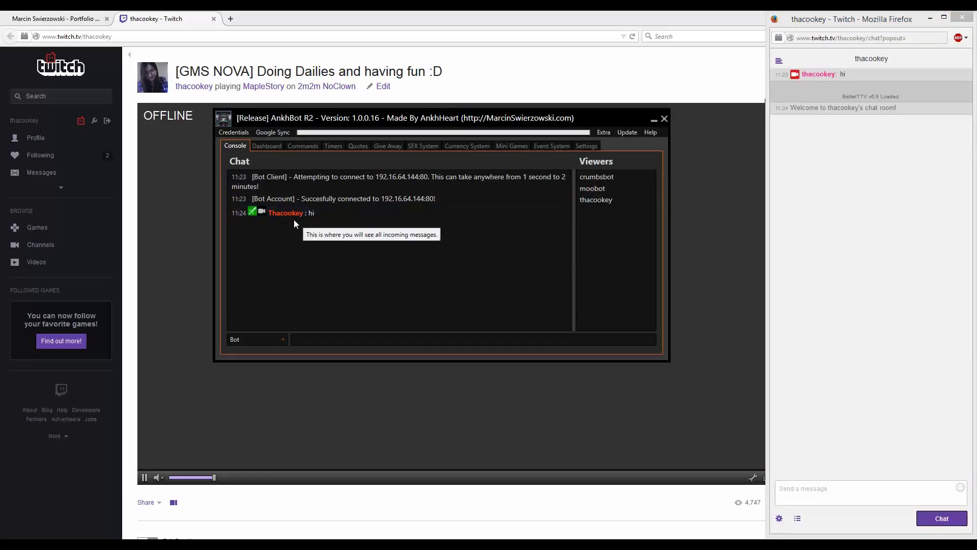
{"action": "left_click", "coordinate": [354, 339]}
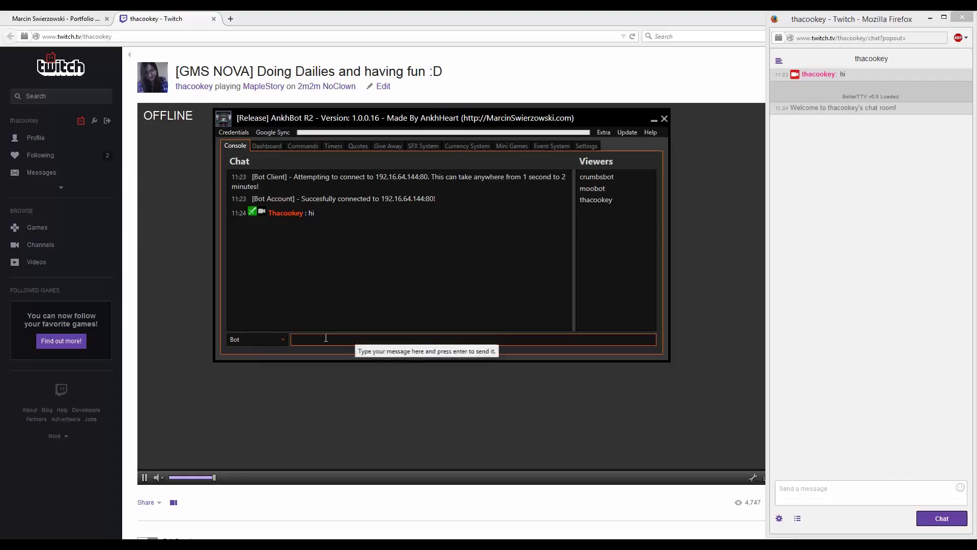
{"action": "type", "text": "hi"}
{"action": "key", "text": "Return"}
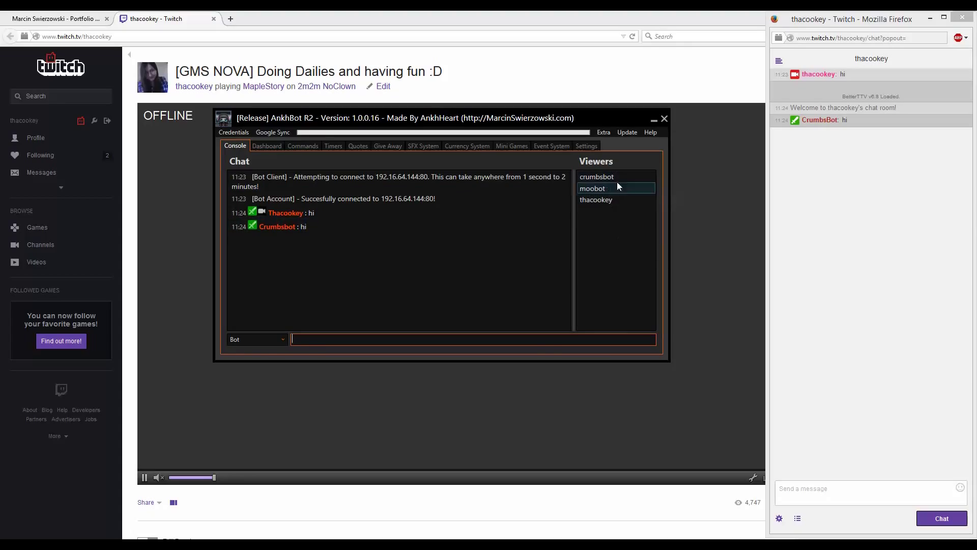
Step: Look over the Dashboard's title, game and commercial settings and its follower, subscriber, raider and host lists
{"action": "left_click", "coordinate": [274, 146]}
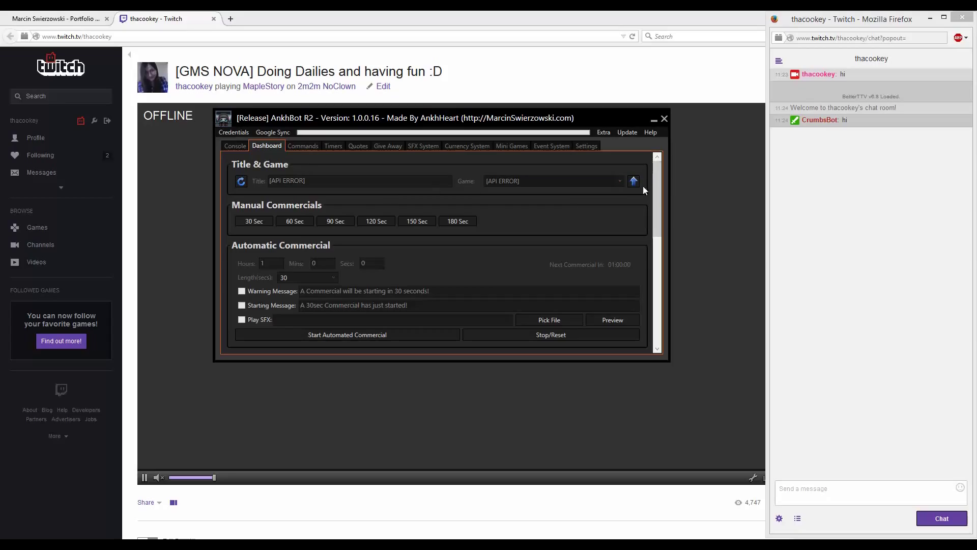
{"action": "left_click_drag", "start_coordinate": [656, 176], "coordinate": [611, 291]}
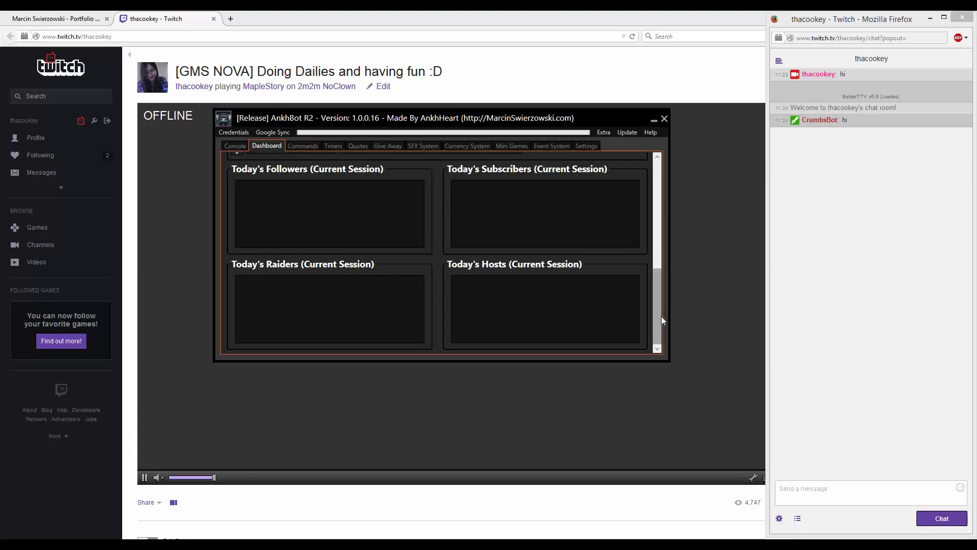
{"action": "left_click_drag", "start_coordinate": [657, 316], "coordinate": [671, 203]}
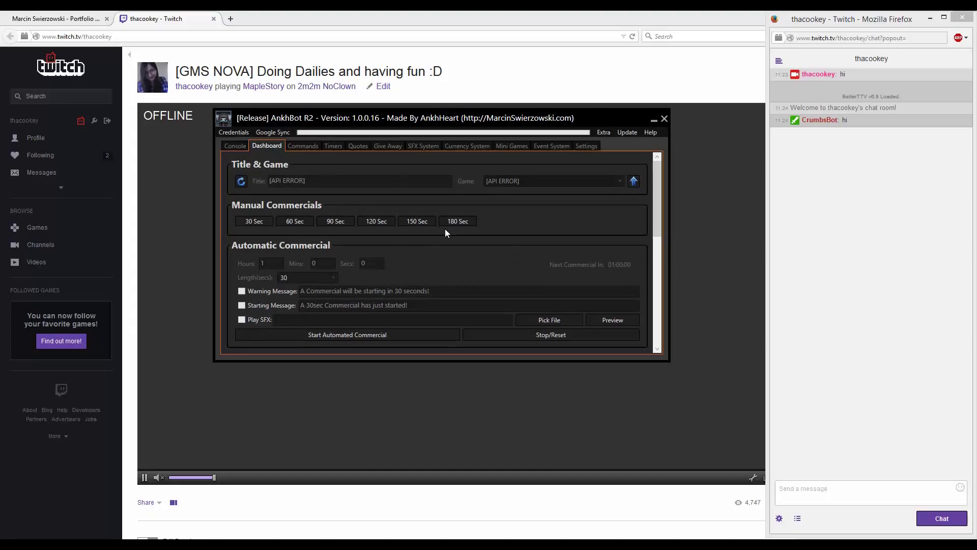
Step: Add a custom command !hula for Everyone with the response "hi"
{"action": "left_click", "coordinate": [303, 146]}
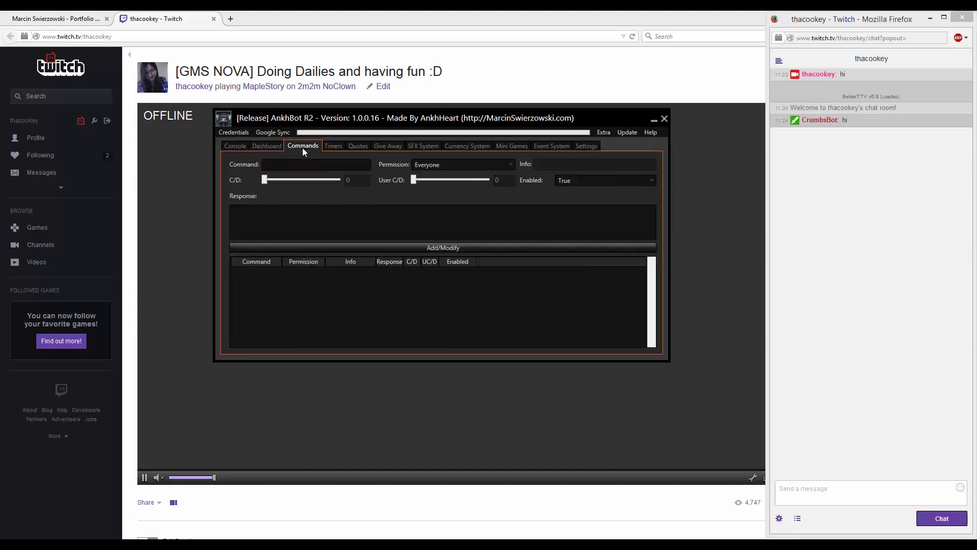
{"action": "left_click", "coordinate": [292, 165]}
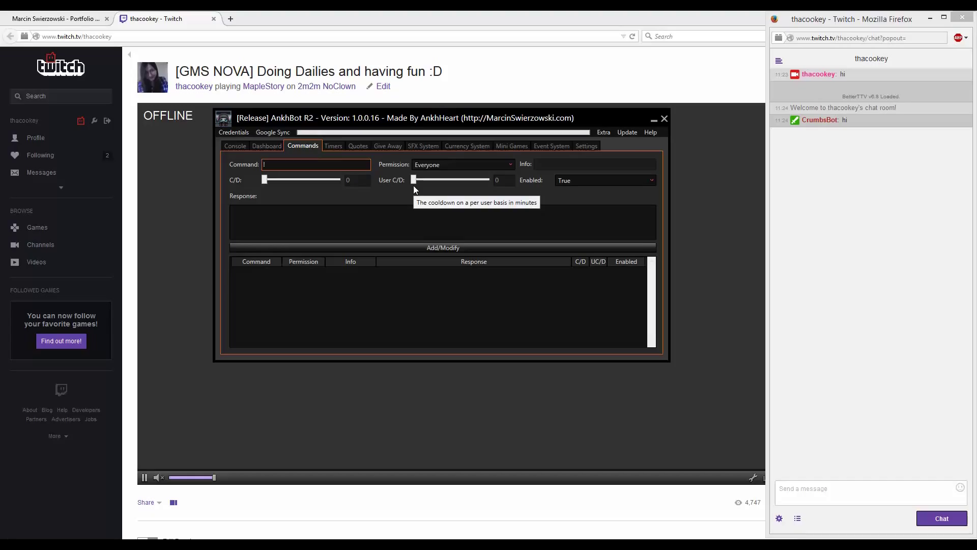
{"action": "type", "text": "!hula"}
{"action": "left_click", "coordinate": [396, 231]}
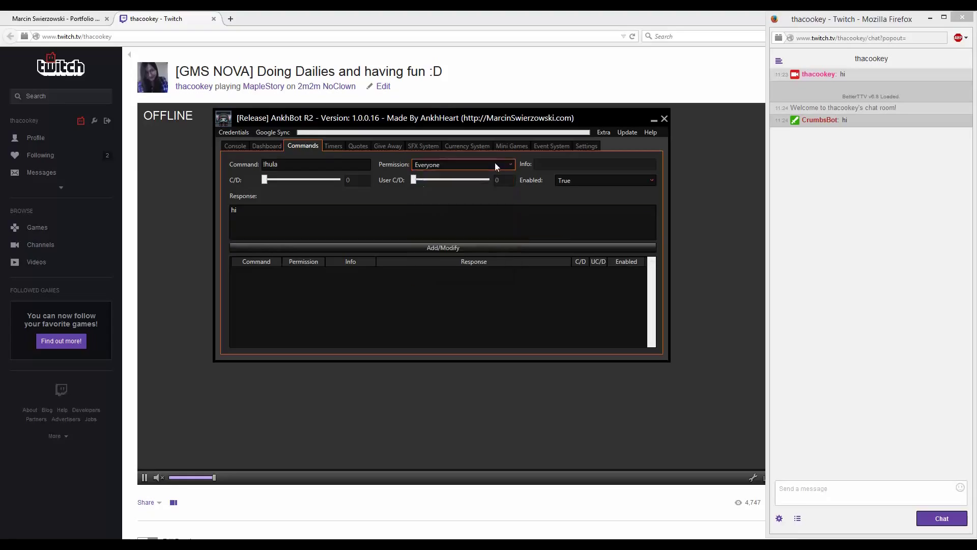
{"action": "left_click", "coordinate": [479, 249]}
{"action": "left_click", "coordinate": [479, 249]}
Step: Test the new command by sending !hula in the popped-out Twitch chat
{"action": "left_click", "coordinate": [807, 497]}
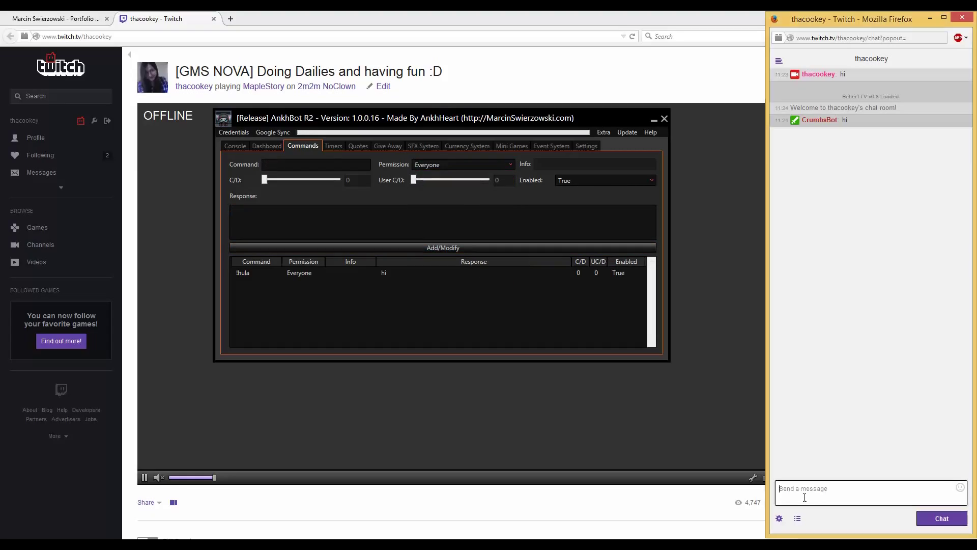
{"action": "type", "text": "!hula"}
{"action": "key", "text": "Return"}
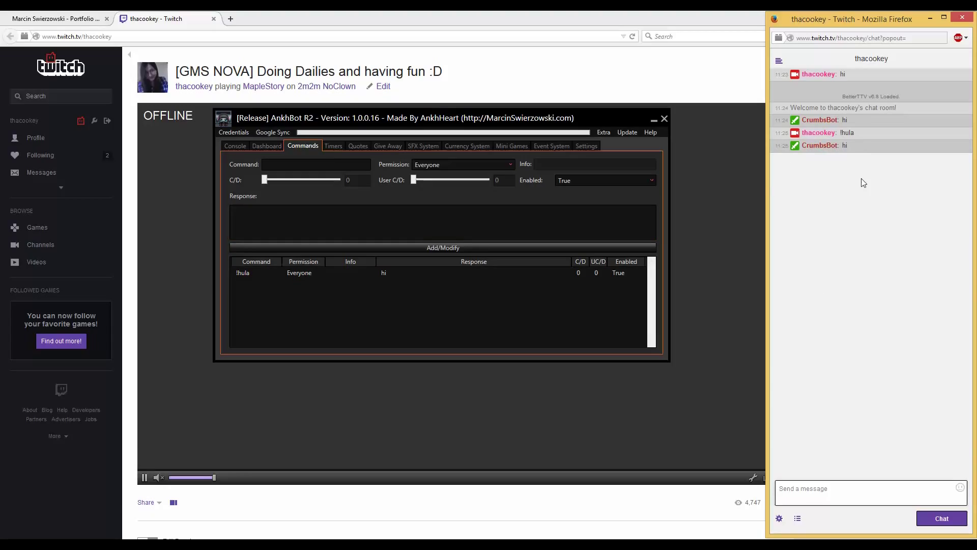
Step: View the bot's Timers settings and Quotes settings
{"action": "left_click", "coordinate": [333, 146]}
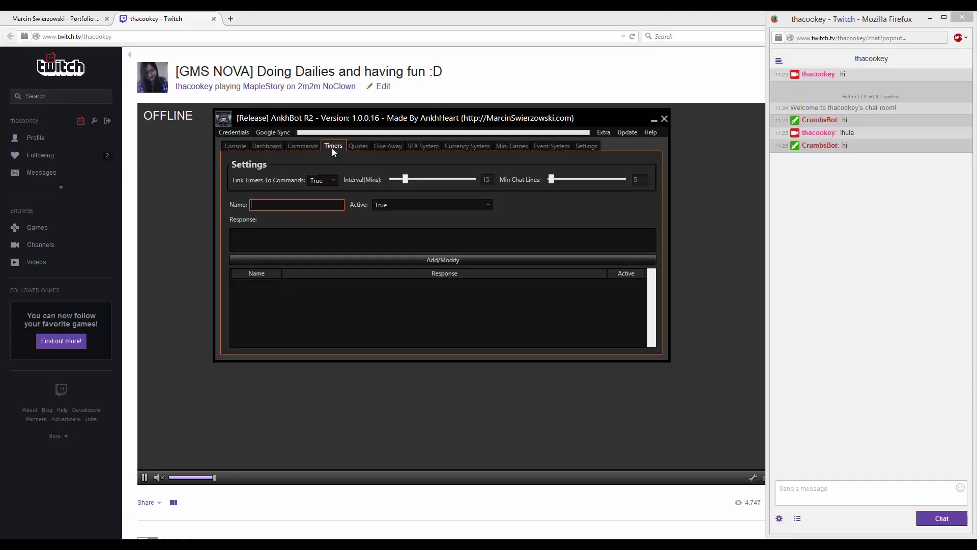
{"action": "left_click", "coordinate": [369, 146]}
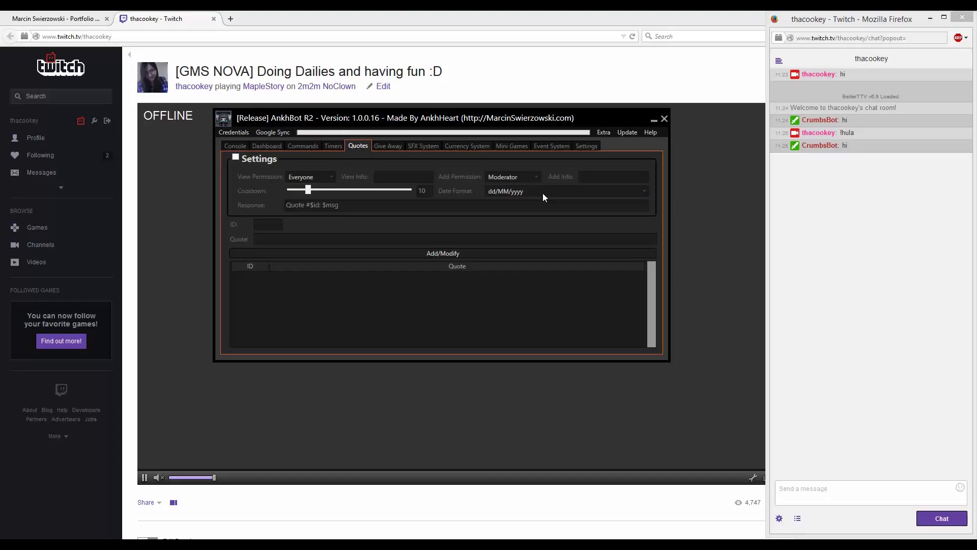
Step: Set the giveaway prize to "lol", keeping the raffle command !raffle and the join permission Everyone
{"action": "left_click", "coordinate": [385, 146]}
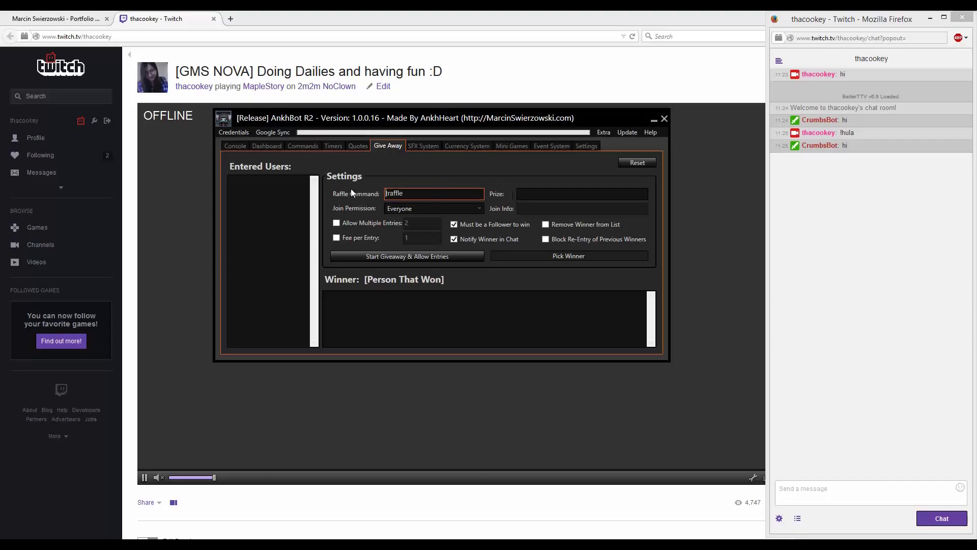
{"action": "left_click_drag", "start_coordinate": [387, 193], "coordinate": [400, 196]}
{"action": "left_click", "coordinate": [421, 193]}
{"action": "left_click_drag", "start_coordinate": [408, 193], "coordinate": [388, 193]}
{"action": "left_click", "coordinate": [525, 196]}
{"action": "left_click", "coordinate": [425, 193]}
{"action": "left_click", "coordinate": [544, 193]}
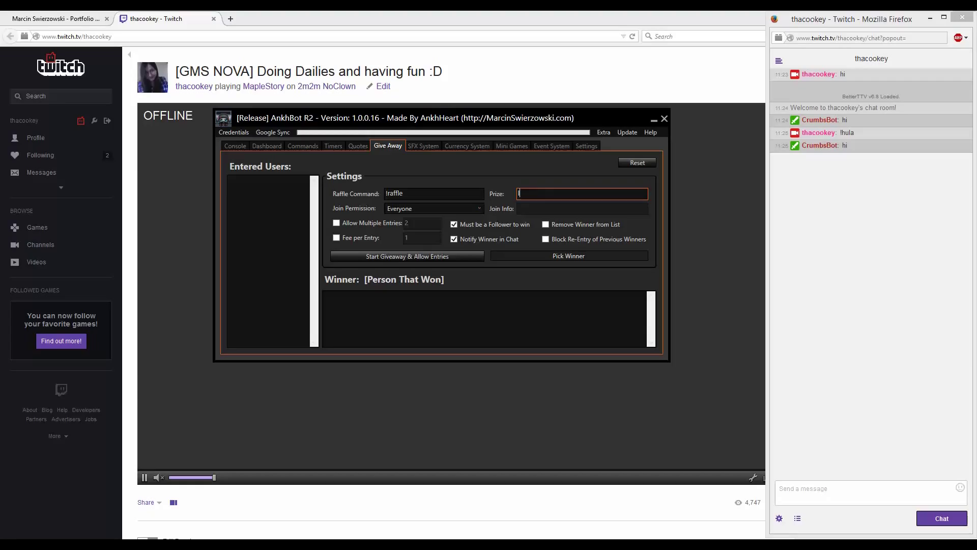
{"action": "type", "text": "lol"}
{"action": "left_click", "coordinate": [438, 206]}
{"action": "left_click", "coordinate": [435, 207]}
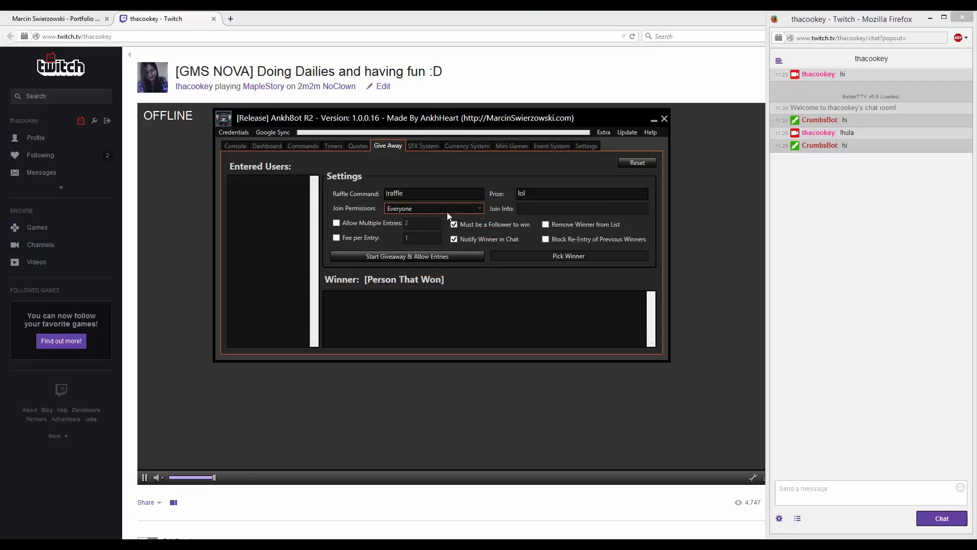
Step: Review the giveaway's join permission choices and try the fee-per-entry option on and off
{"action": "left_click", "coordinate": [448, 213]}
{"action": "left_click", "coordinate": [479, 215]}
{"action": "left_click", "coordinate": [479, 214]}
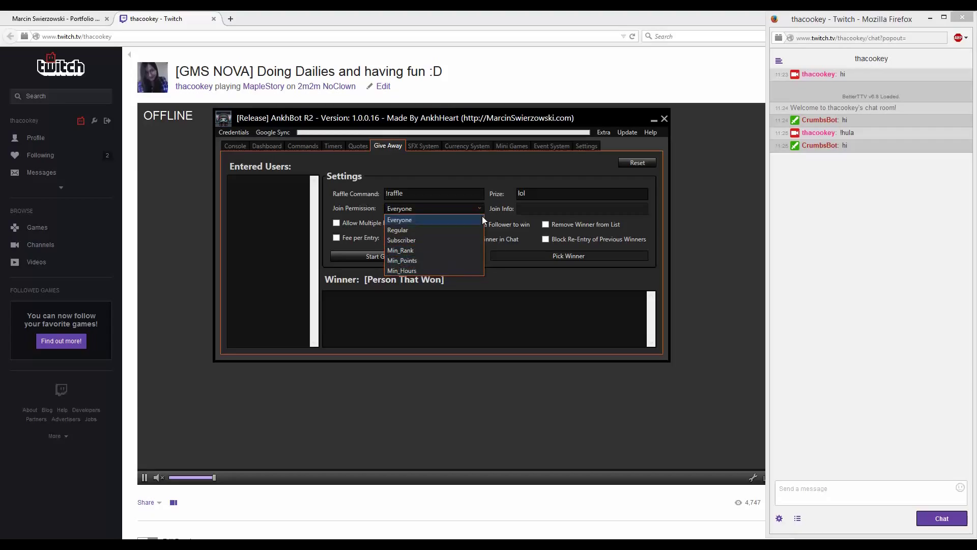
{"action": "left_click", "coordinate": [478, 208]}
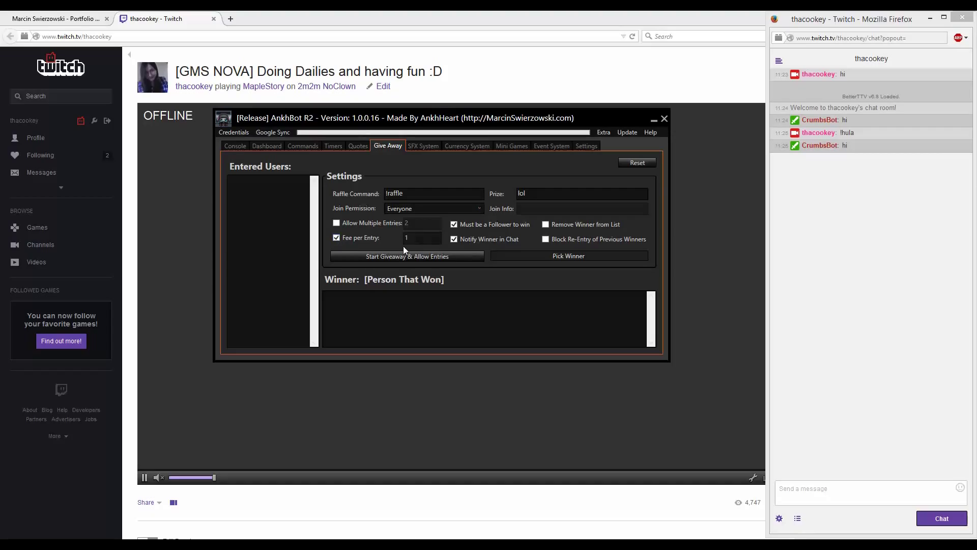
{"action": "left_click", "coordinate": [336, 238]}
{"action": "left_click", "coordinate": [336, 239]}
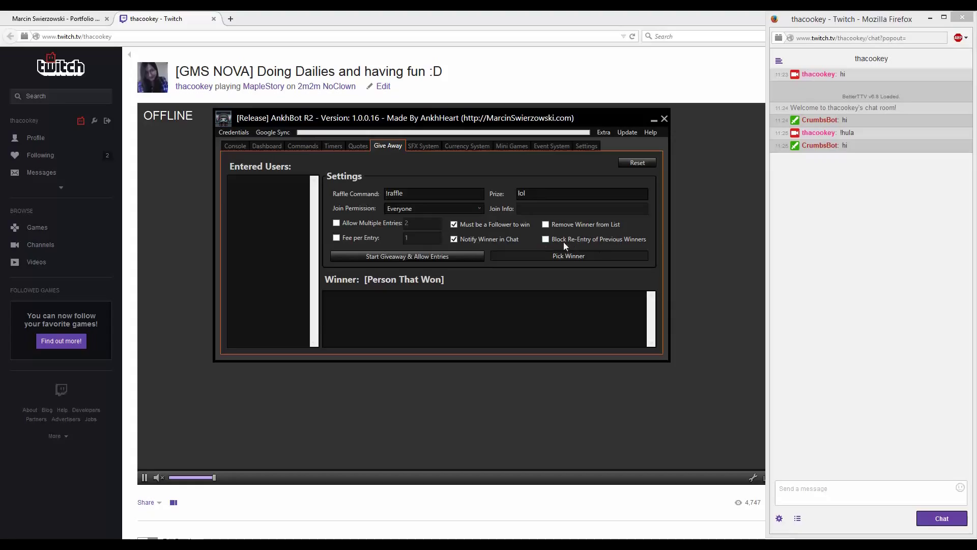
Step: Start the giveaway with entries allowed and enter it by sending !raffle in the popped-out Twitch chat
{"action": "left_click", "coordinate": [379, 260]}
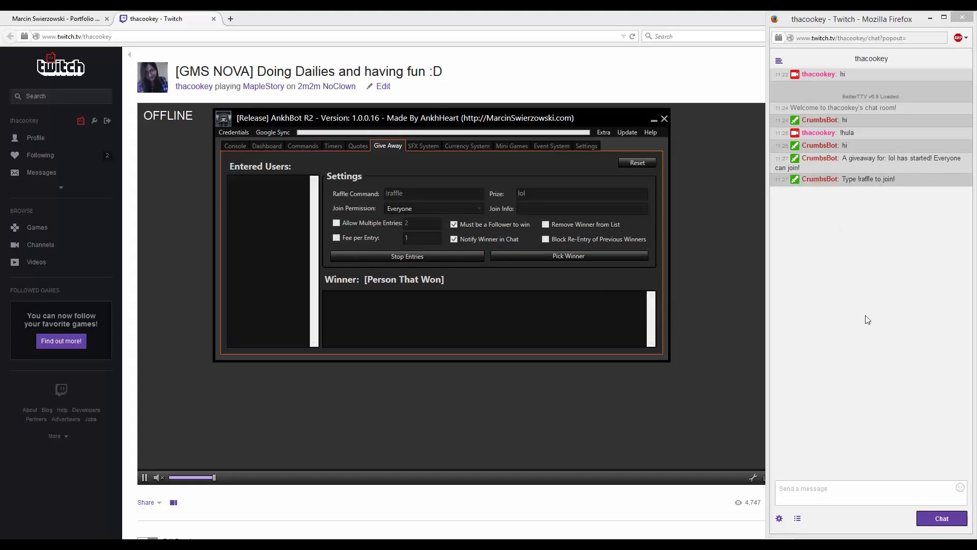
{"action": "left_click", "coordinate": [835, 497]}
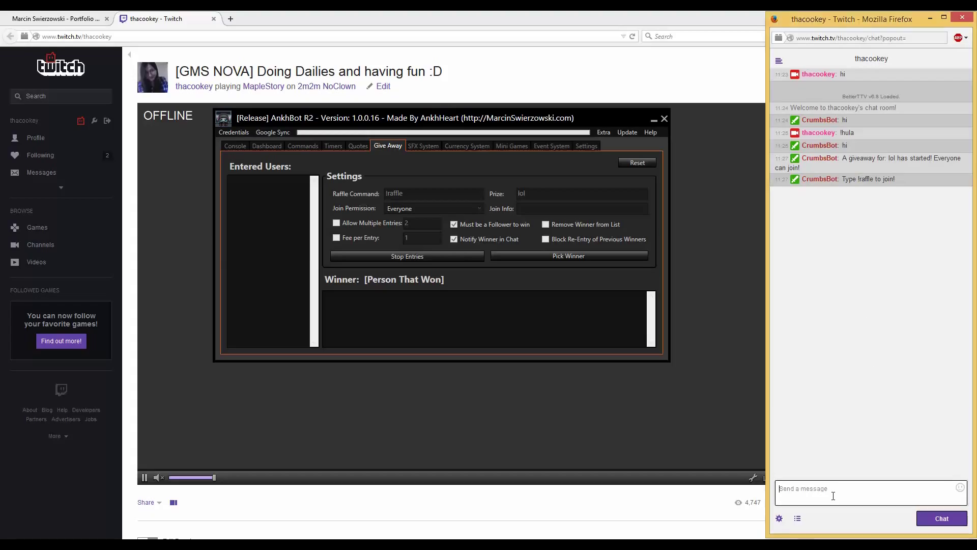
{"action": "type", "text": "!raffle"}
{"action": "key", "text": "Return"}
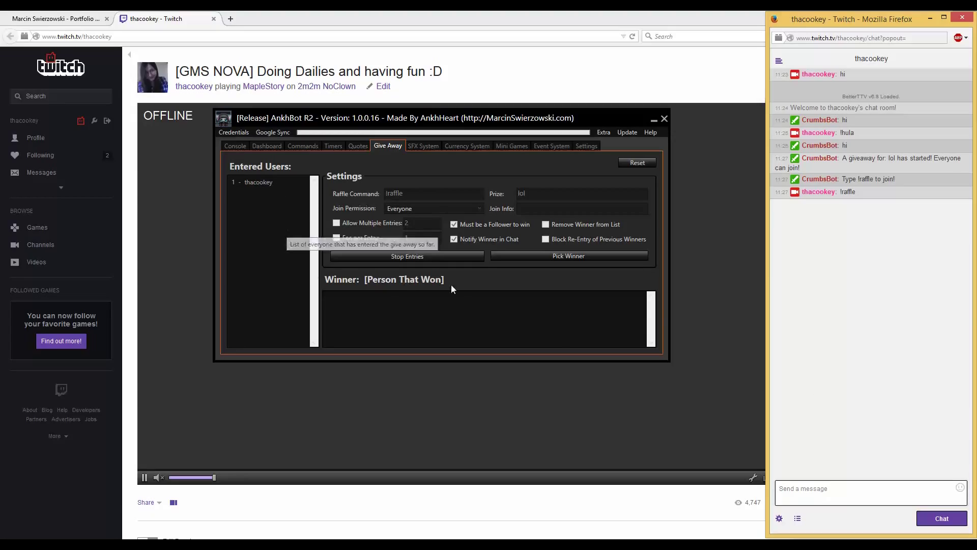
Step: Pick a giveaway winner and reply "hi" in the Twitch chat as the winner
{"action": "left_click", "coordinate": [518, 257]}
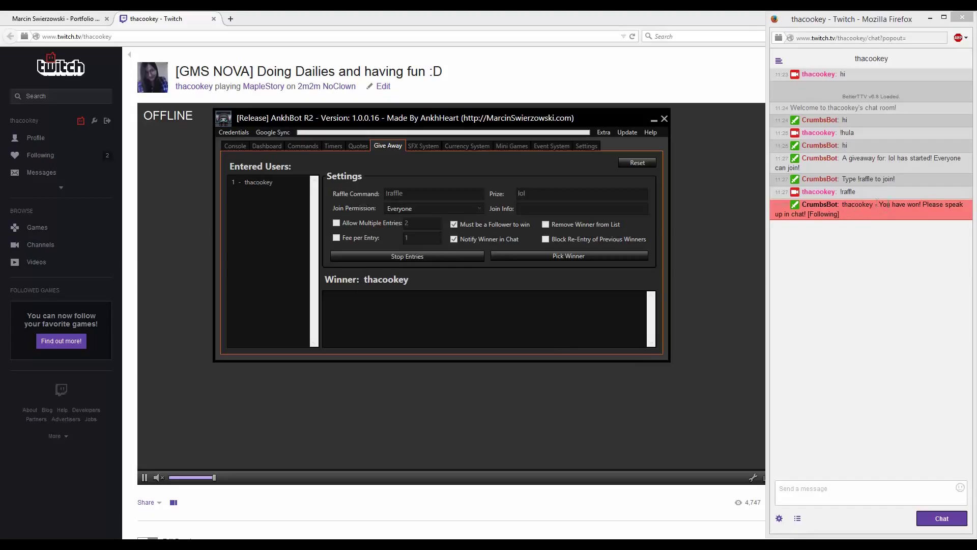
{"action": "left_click", "coordinate": [804, 490]}
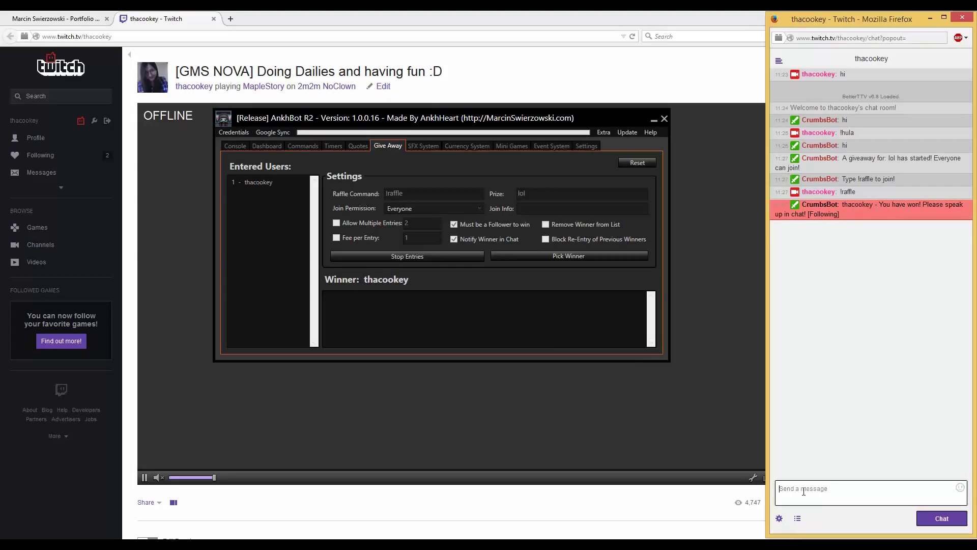
{"action": "type", "text": "hi"}
{"action": "key", "text": "Return"}
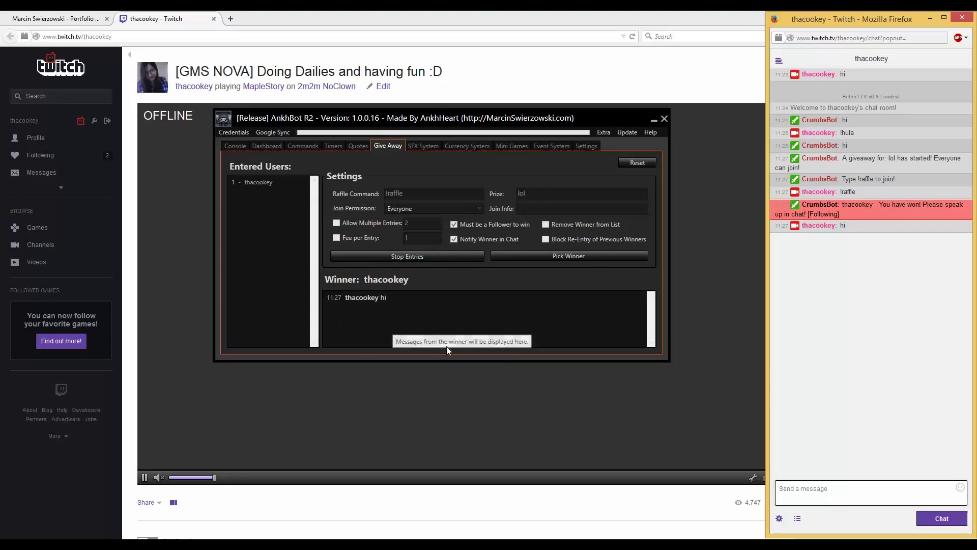
Step: View the SFX System settings and the Currency System settings
{"action": "left_click", "coordinate": [423, 147]}
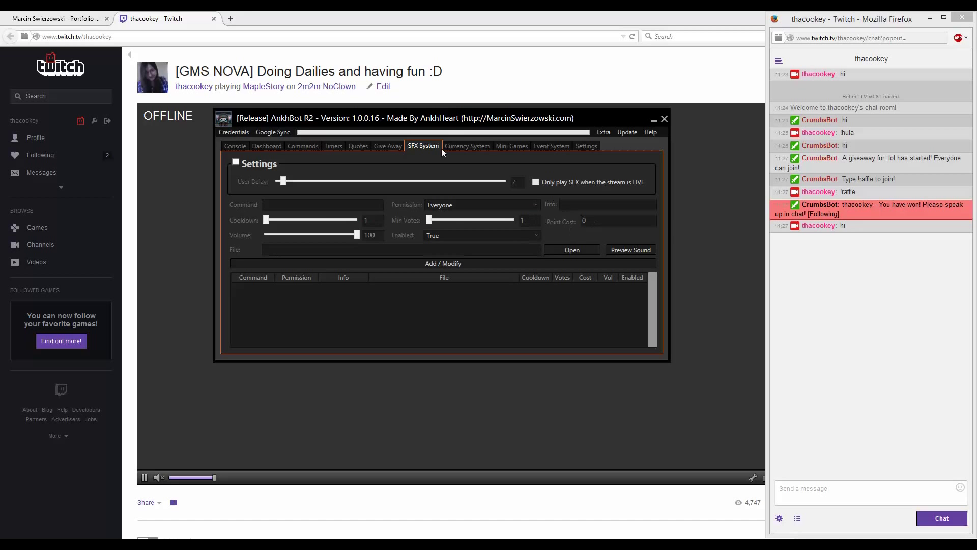
{"action": "left_click", "coordinate": [466, 148]}
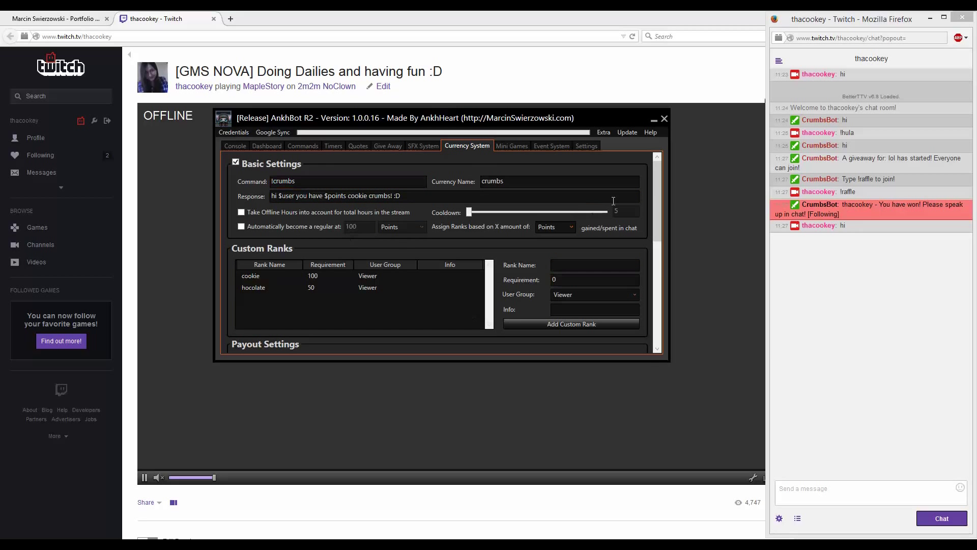
{"action": "mouse_move", "coordinate": [658, 168]}
{"action": "left_mouse_down"}
{"action": "mouse_move", "coordinate": [658, 279]}
{"action": "mouse_move", "coordinate": [657, 157]}
{"action": "left_mouse_up"}
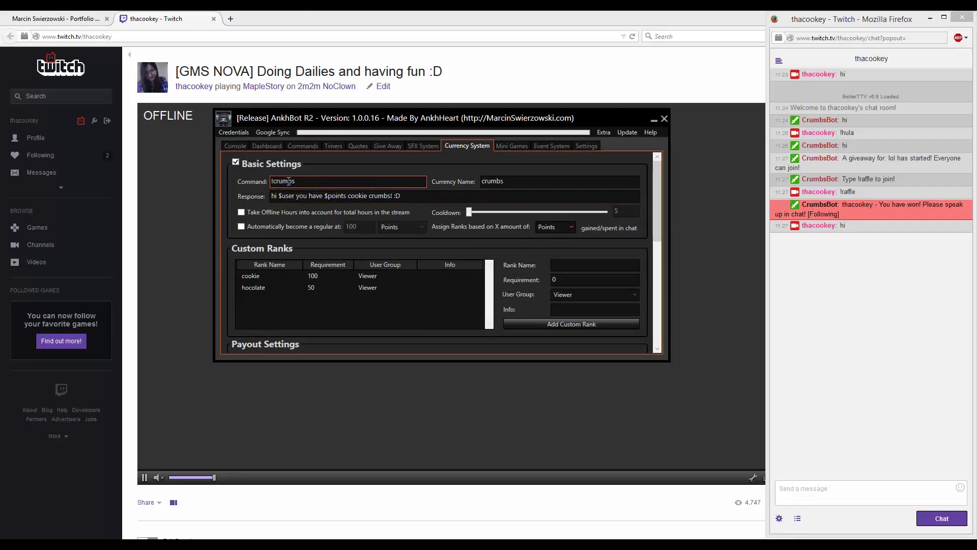
Step: Test the currency command by sending !crumbs in the Twitch chat
{"action": "left_click_drag", "start_coordinate": [302, 183], "coordinate": [248, 183]}
{"action": "key", "text": "Left"}
{"action": "double_click", "coordinate": [302, 183]}
{"action": "left_click", "coordinate": [813, 502]}
{"action": "type", "text": "!d"}
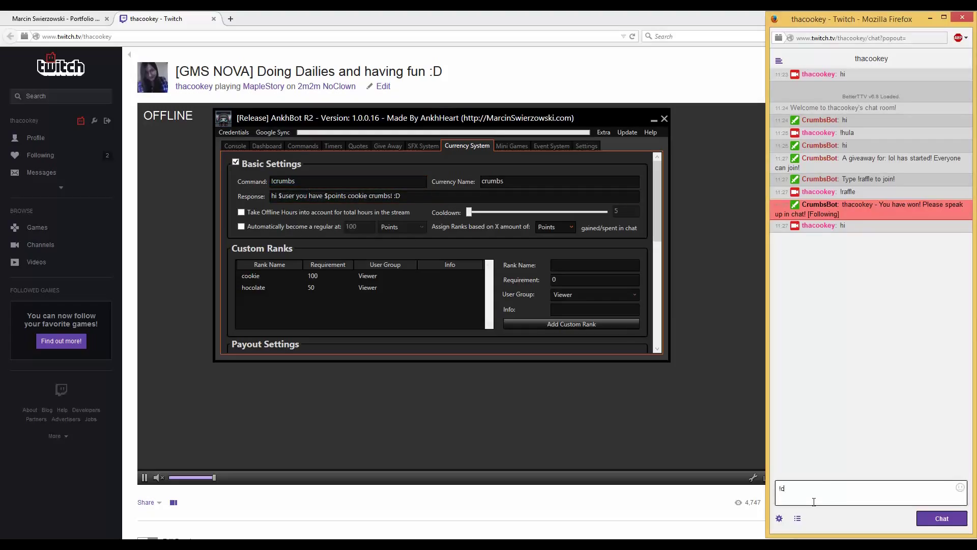
{"action": "type", "text": "rumbs"}
{"action": "key", "text": "Return"}
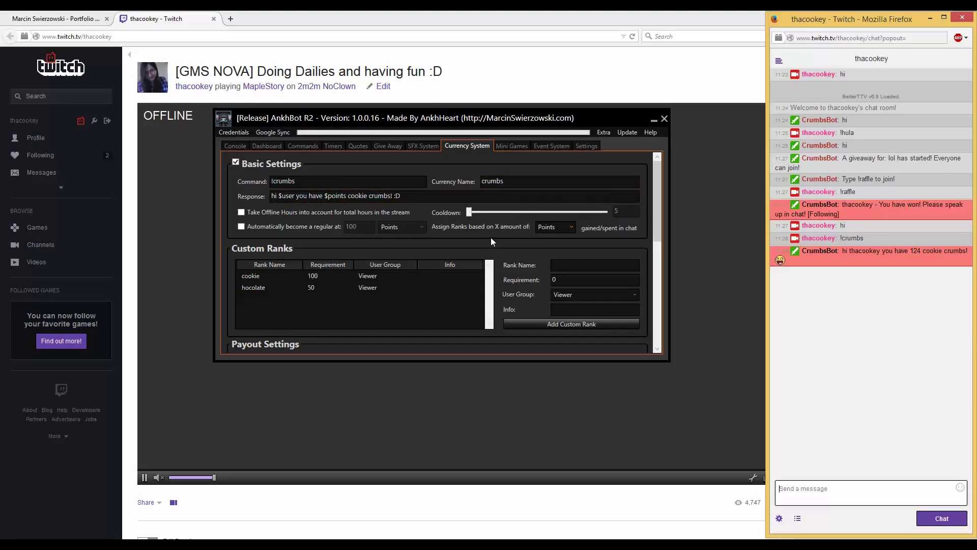
Step: Examine the currency name and the $user and $points parameters in the currency command's response
{"action": "double_click", "coordinate": [509, 183]}
{"action": "left_click", "coordinate": [320, 196]}
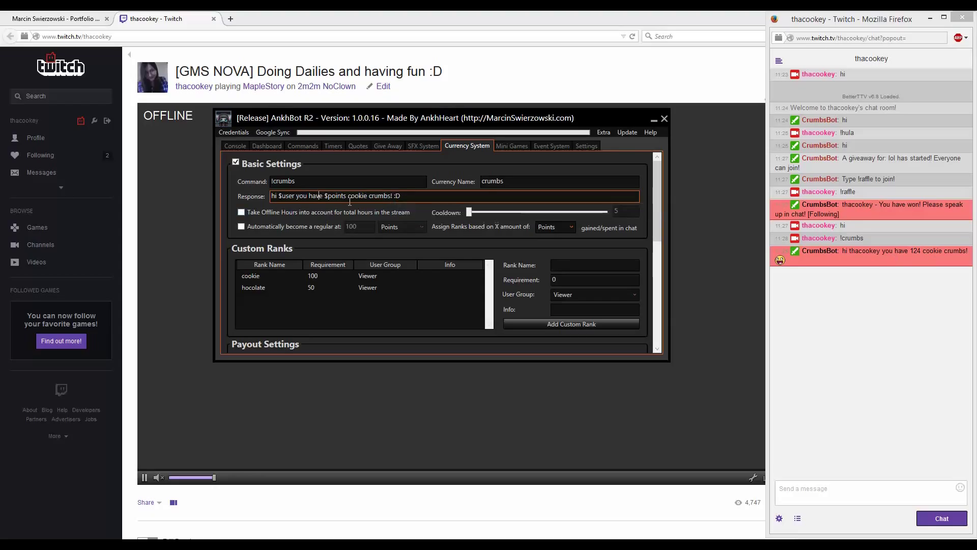
{"action": "left_click_drag", "start_coordinate": [399, 197], "coordinate": [264, 209]}
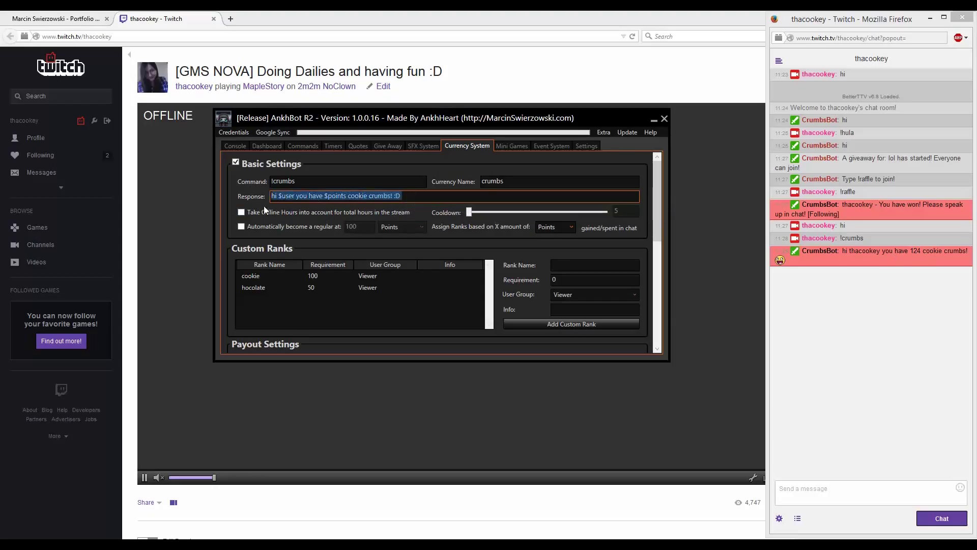
{"action": "left_click", "coordinate": [370, 181]}
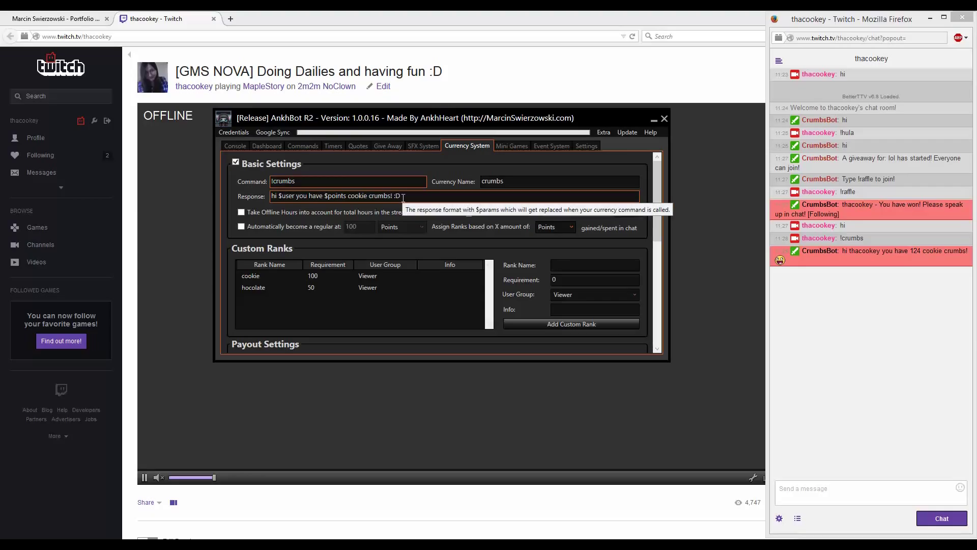
{"action": "left_click", "coordinate": [328, 197]}
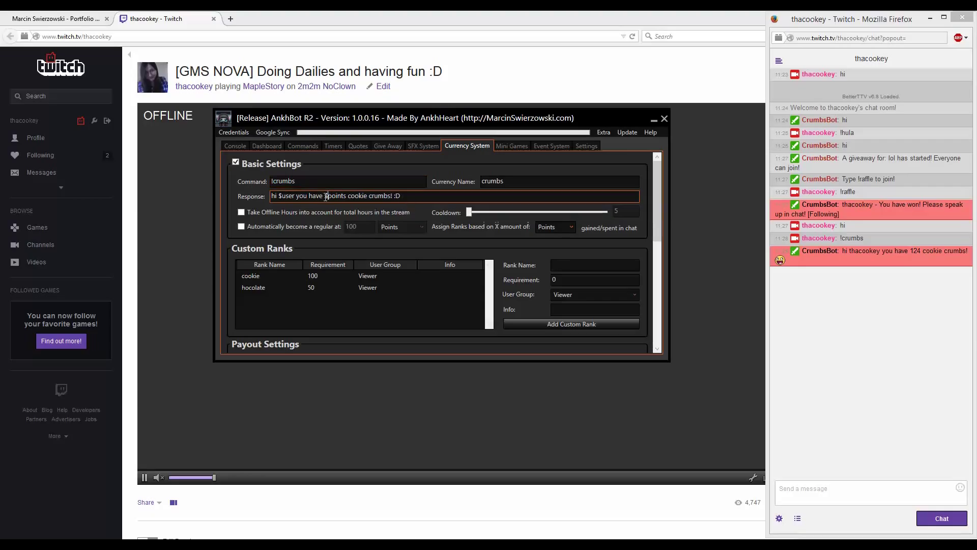
{"action": "left_click", "coordinate": [280, 196]}
{"action": "left_click", "coordinate": [327, 196]}
Step: Remove the :D emoticon so the currency response reads "hi $user you have $points cookie crumbs!"
{"action": "left_click", "coordinate": [400, 196]}
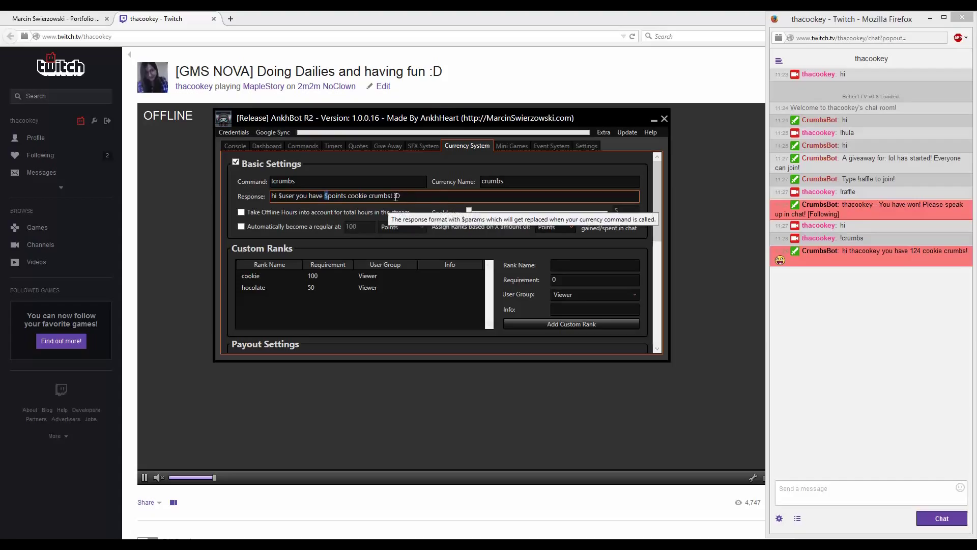
{"action": "key", "text": "BackSpace"}
{"action": "key", "text": "BackSpace"}
{"action": "type", "text": "?:::\""}
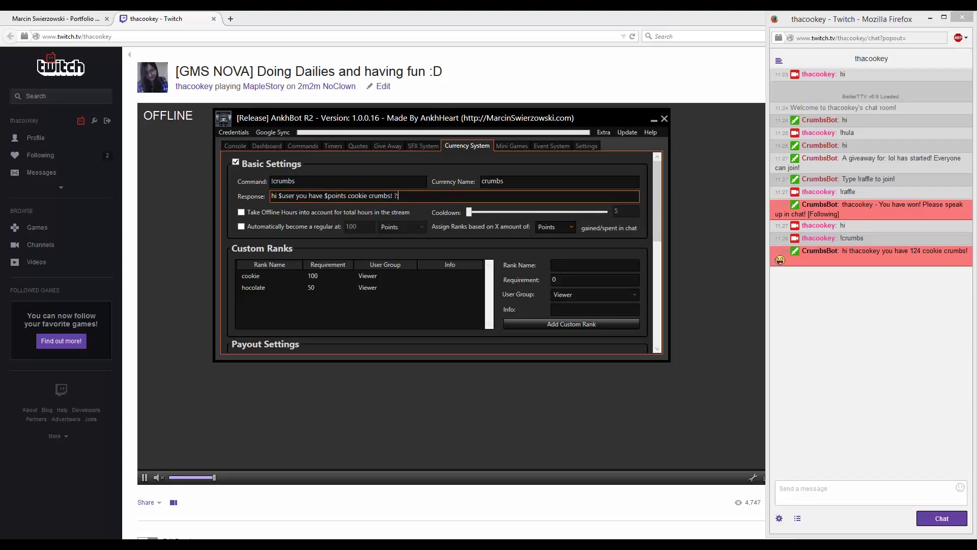
{"action": "key", "text": "BackSpace"}
{"action": "key", "text": "BackSpace"}
{"action": "key", "text": "BackSpace"}
{"action": "left_click", "coordinate": [230, 205]}
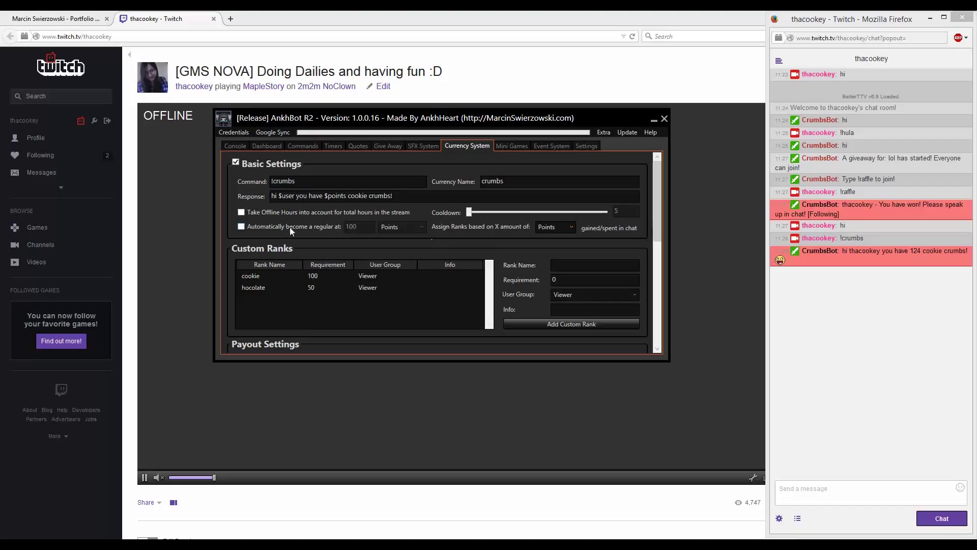
Step: Try the option to become a regular automatically and check its Points and Hours choices
{"action": "left_click", "coordinate": [243, 227]}
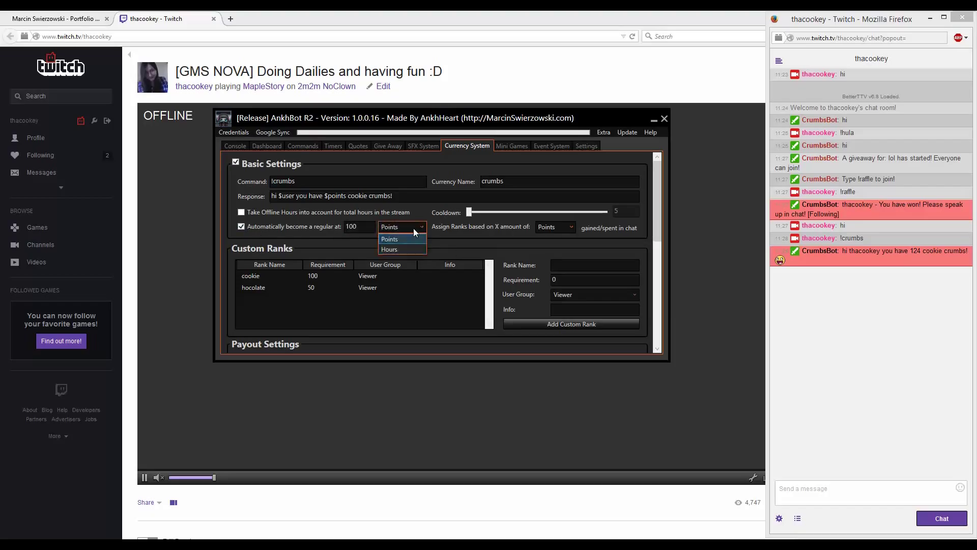
{"action": "left_click", "coordinate": [256, 229]}
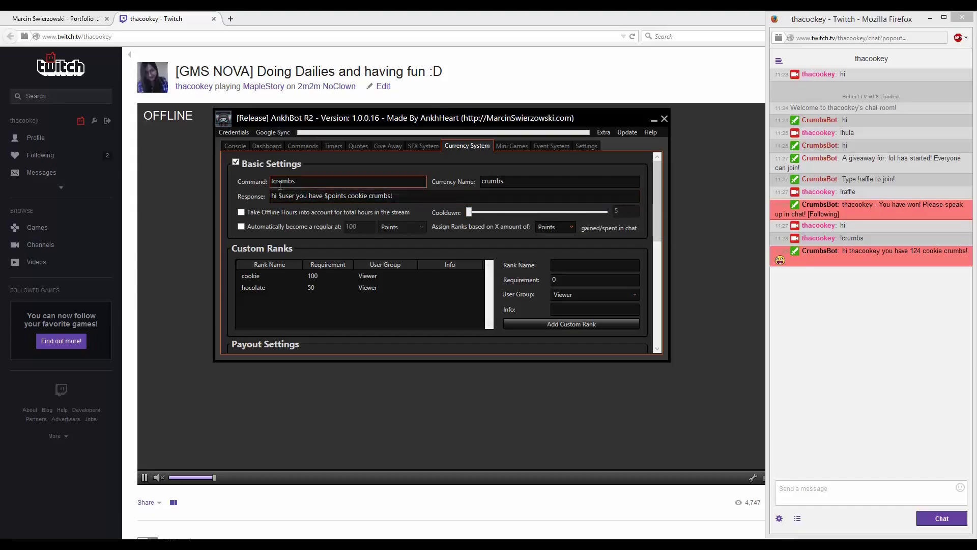
Step: Copy the !crumbs command and send it repeatedly in the Twitch chat to test the command cooldown
{"action": "double_click", "coordinate": [285, 181]}
{"action": "key", "text": "ctrl+c"}
{"action": "left_click", "coordinate": [817, 488]}
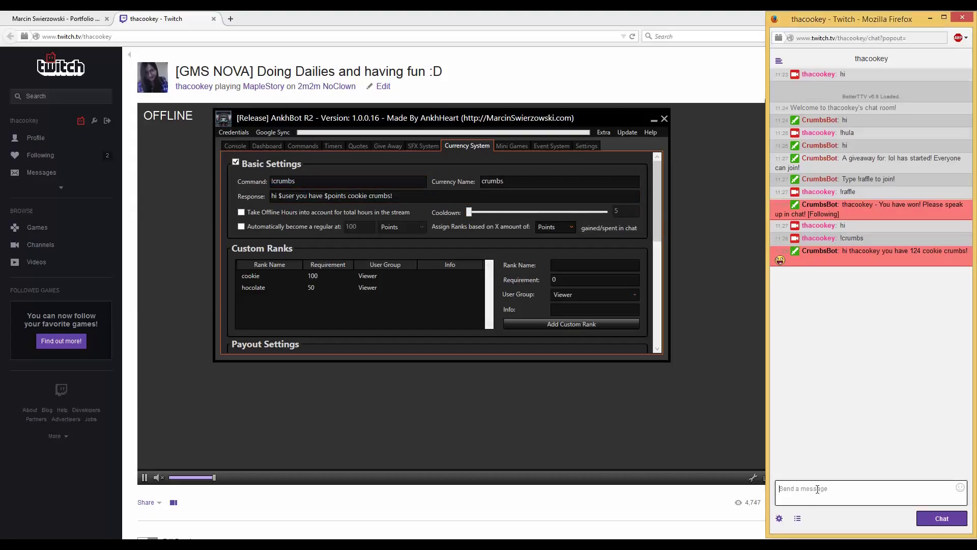
{"action": "key", "text": "ctrl+v"}
{"action": "key", "text": "Return"}
{"action": "key", "text": "ctrl+v"}
{"action": "key", "text": "Return"}
{"action": "key", "text": "ctrl+v"}
{"action": "key", "text": "Return"}
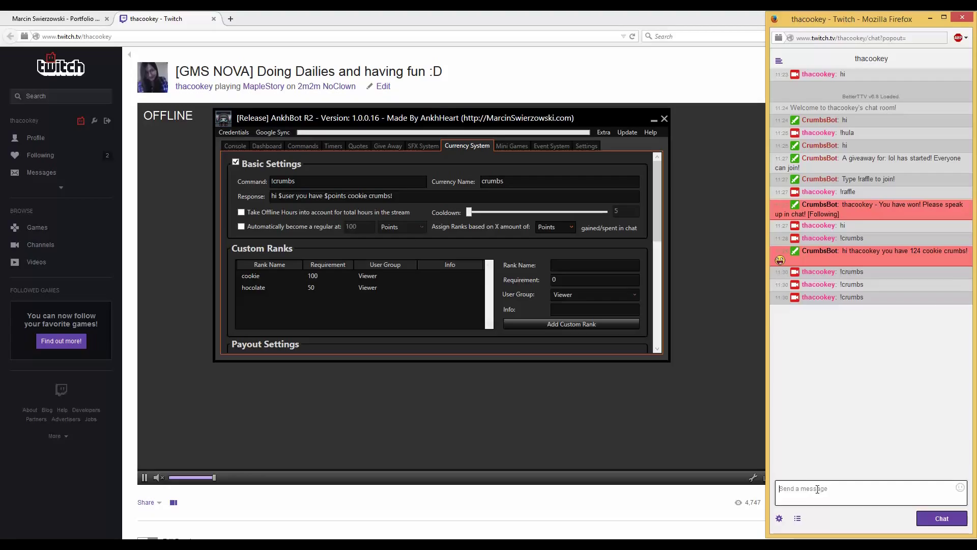
{"action": "key", "text": "ctrl+v"}
{"action": "key", "text": "Return"}
{"action": "key", "text": "ctrl+v"}
{"action": "key", "text": "Return"}
{"action": "key", "text": "ctrl+v"}
{"action": "key", "text": "Return"}
{"action": "key", "text": "ctrl+v"}
{"action": "key", "text": "Return"}
{"action": "key", "text": "ctrl+v"}
{"action": "key", "text": "Return"}
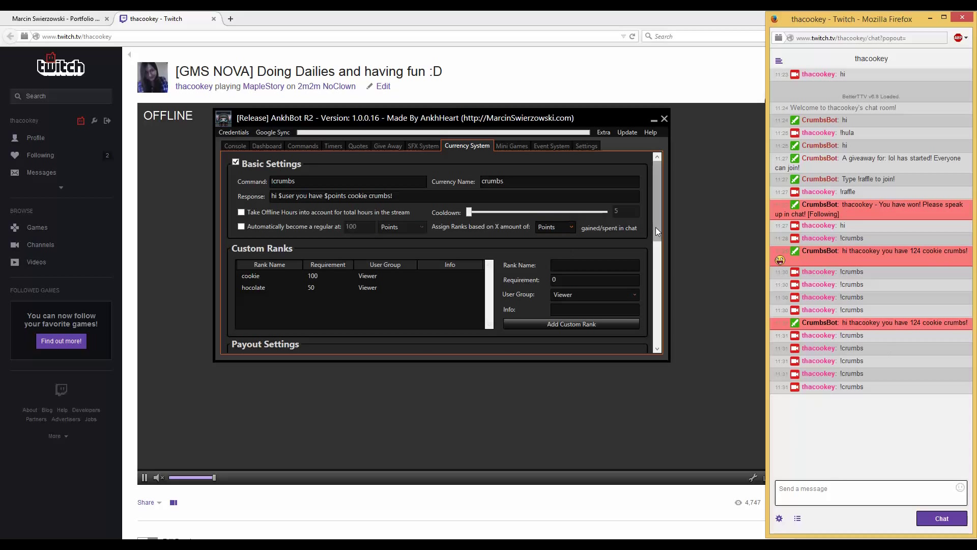
Step: Review the choices for what custom ranks are assigned on, keeping Points
{"action": "left_click_drag", "start_coordinate": [655, 227], "coordinate": [652, 243]}
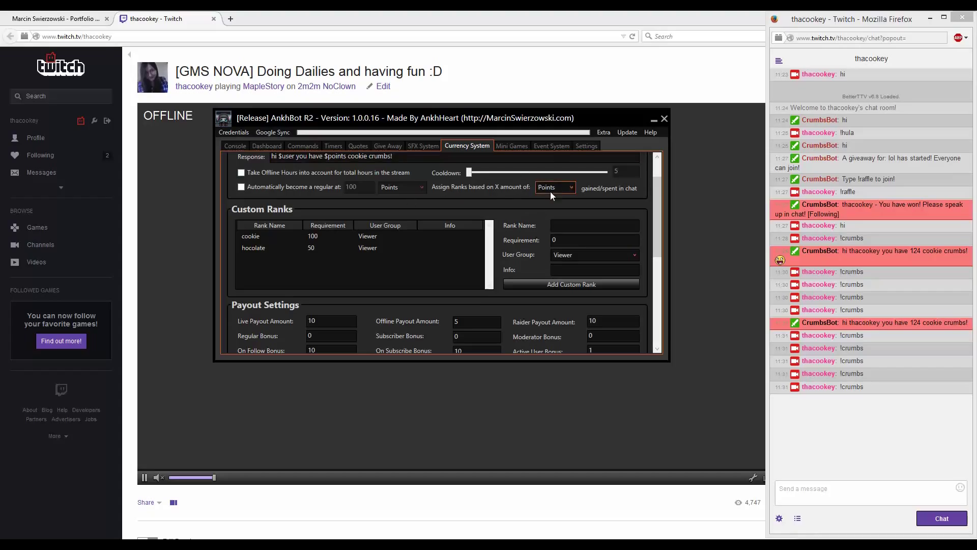
{"action": "left_click", "coordinate": [563, 188]}
{"action": "left_click", "coordinate": [520, 197]}
{"action": "left_click", "coordinate": [569, 190]}
{"action": "left_click", "coordinate": [525, 201]}
Step: Add a custom rank named "kokoko" with requirement 10 for the Viewer user group
{"action": "left_click", "coordinate": [596, 226]}
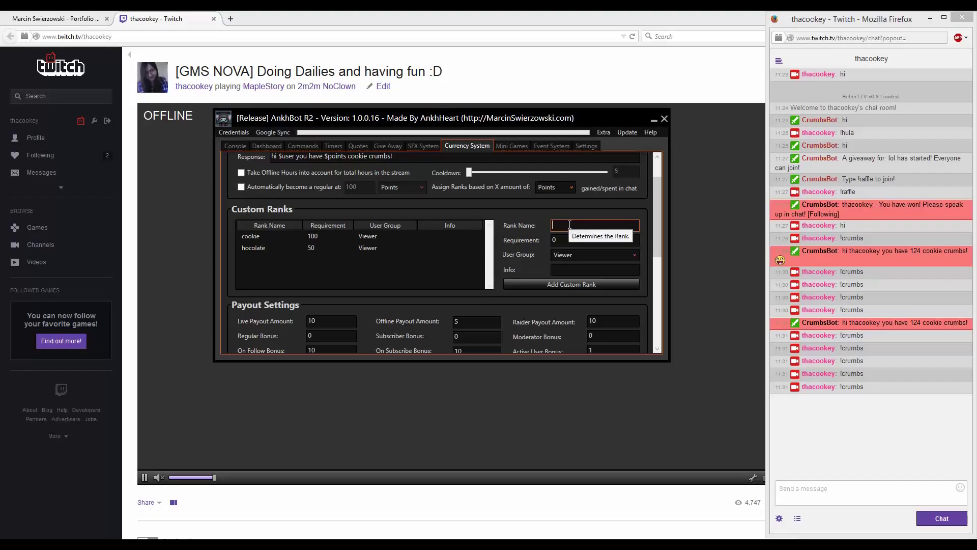
{"action": "type", "text": "kokoko"}
{"action": "key", "text": "Tab"}
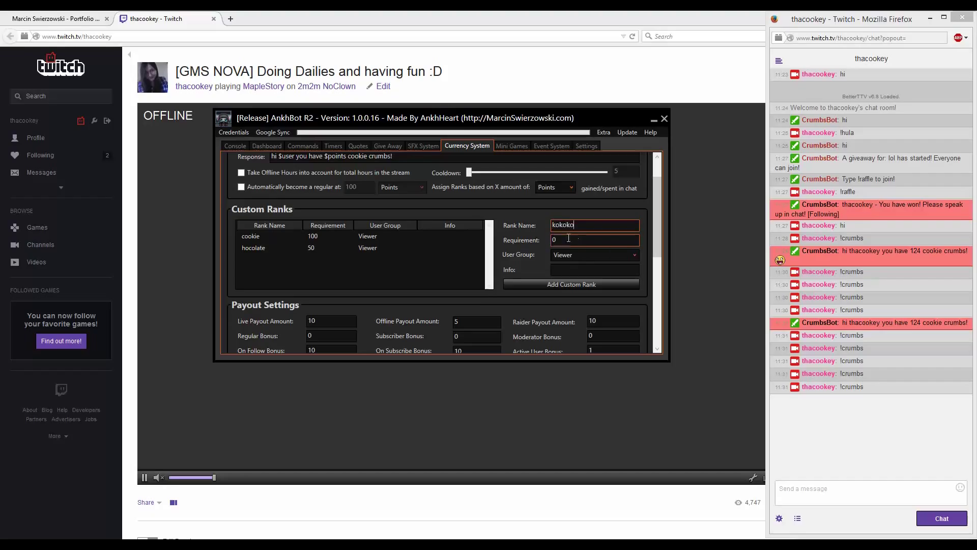
{"action": "type", "text": "10"}
{"action": "left_click", "coordinate": [522, 287]}
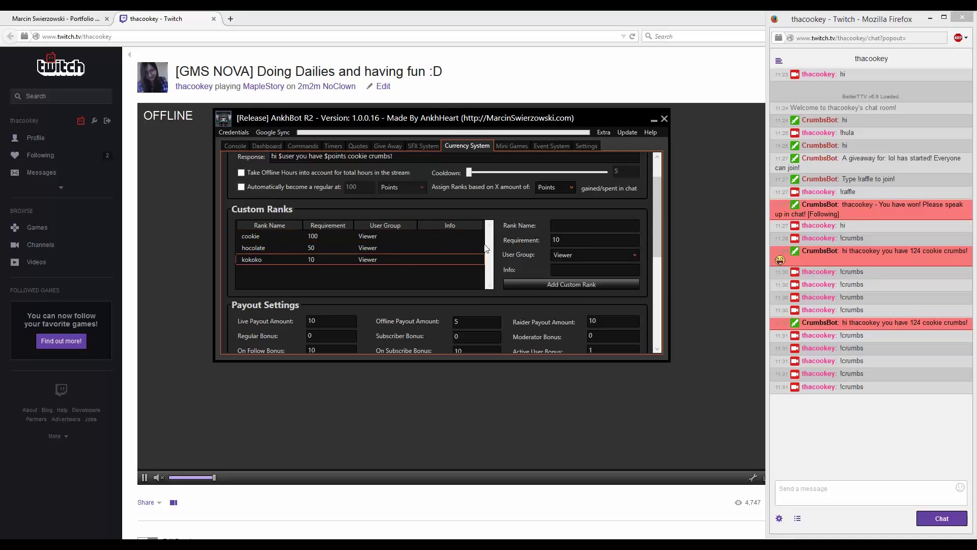
Step: Examine the live payout amount and the online payout interval in the payout settings
{"action": "left_click_drag", "start_coordinate": [658, 215], "coordinate": [647, 260]}
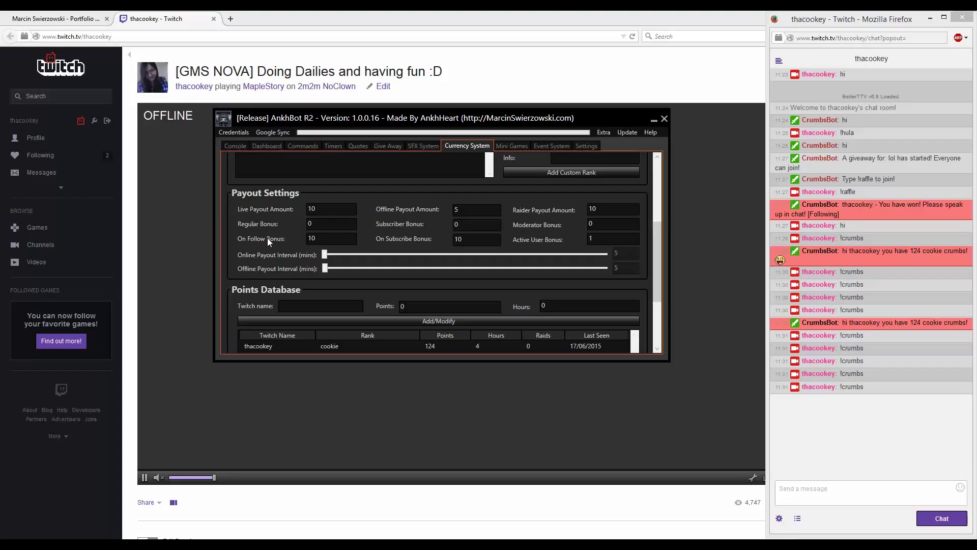
{"action": "left_click", "coordinate": [316, 209]}
{"action": "left_click_drag", "start_coordinate": [319, 210], "coordinate": [275, 211]}
{"action": "left_click", "coordinate": [618, 254]}
{"action": "left_click", "coordinate": [315, 210]}
{"action": "mouse_move", "coordinate": [325, 255]}
{"action": "left_mouse_down"}
{"action": "mouse_move", "coordinate": [528, 268]}
{"action": "mouse_move", "coordinate": [324, 254]}
{"action": "left_mouse_up"}
{"action": "key", "text": "Tab"}
{"action": "key", "text": "Tab"}
Step: Set the offline payout amount to 1 in the currency payout settings
{"action": "left_click", "coordinate": [479, 211]}
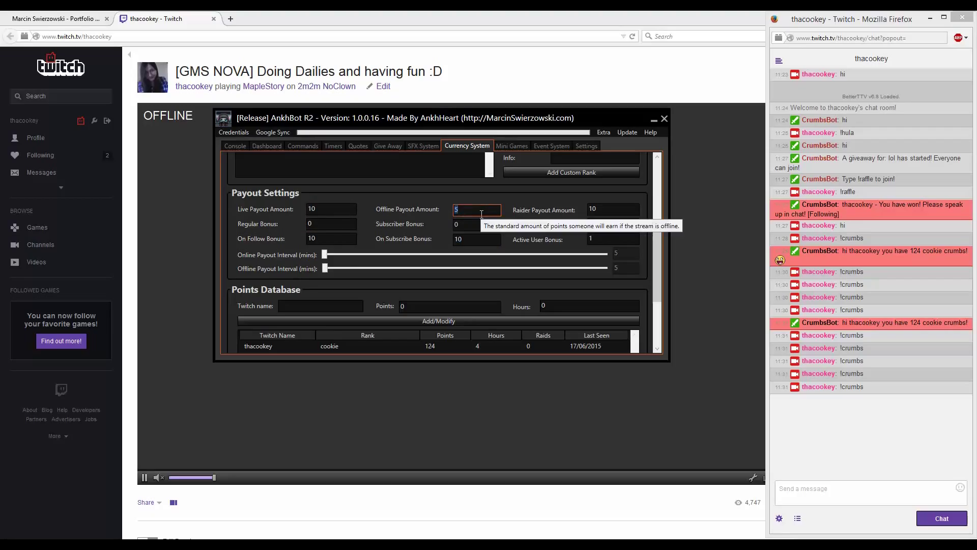
{"action": "type", "text": "1"}
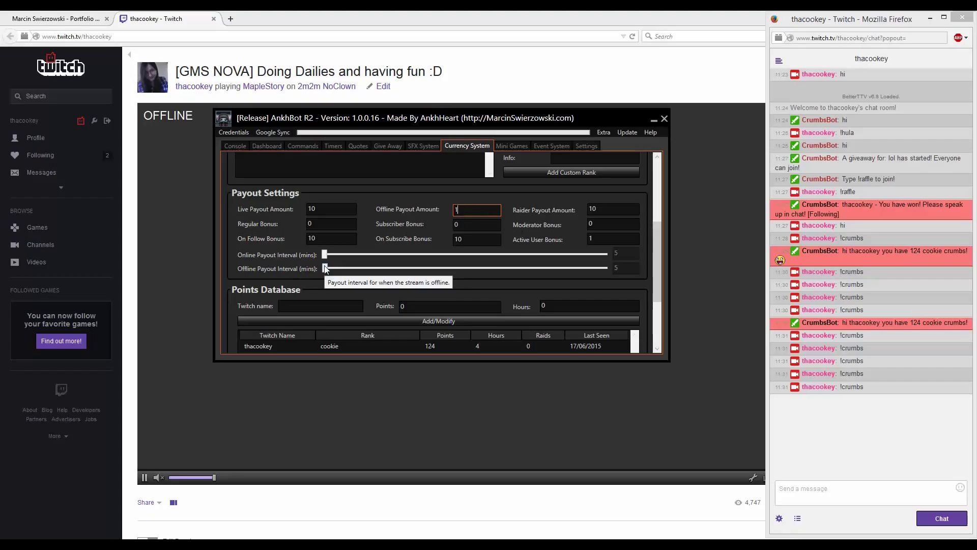
{"action": "left_click", "coordinate": [342, 211]}
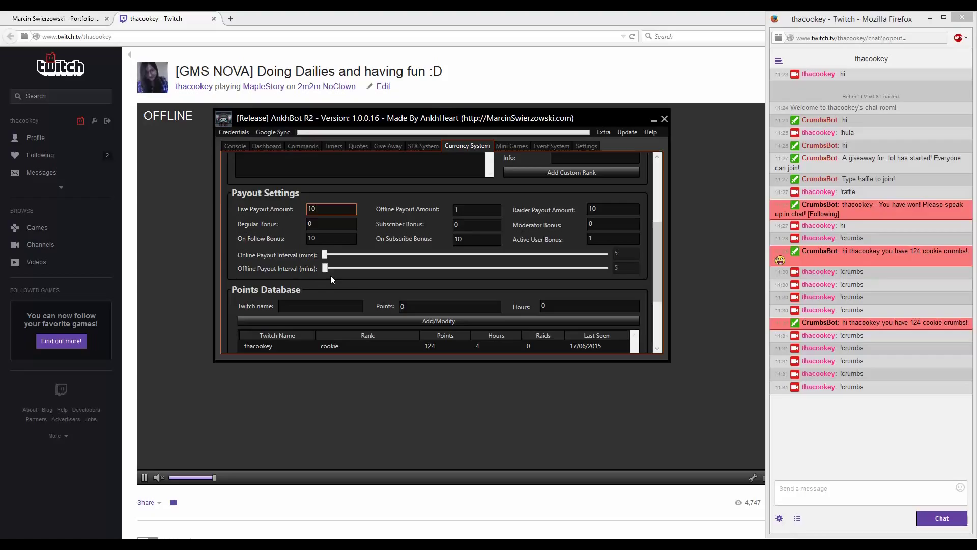
{"action": "left_click", "coordinate": [354, 279]}
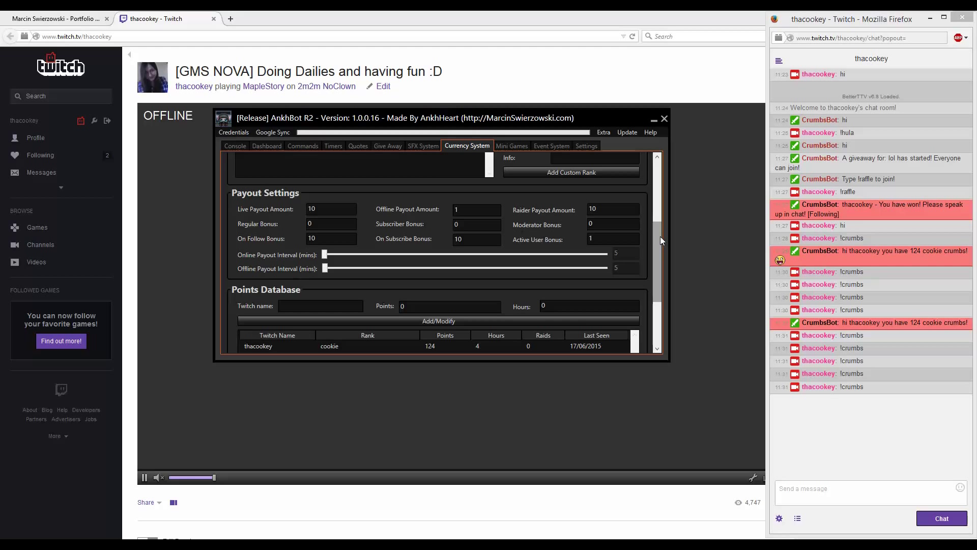
Step: Examine the Twitch name, points and hours fields for adding or modifying a viewer in the points database
{"action": "left_click_drag", "start_coordinate": [658, 235], "coordinate": [651, 317]}
{"action": "left_click", "coordinate": [466, 199]}
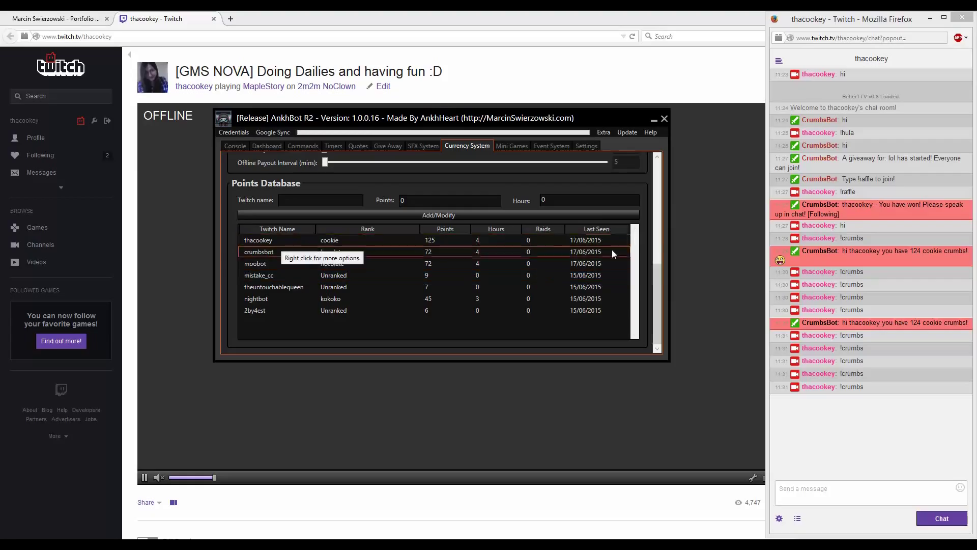
{"action": "left_click", "coordinate": [323, 200]}
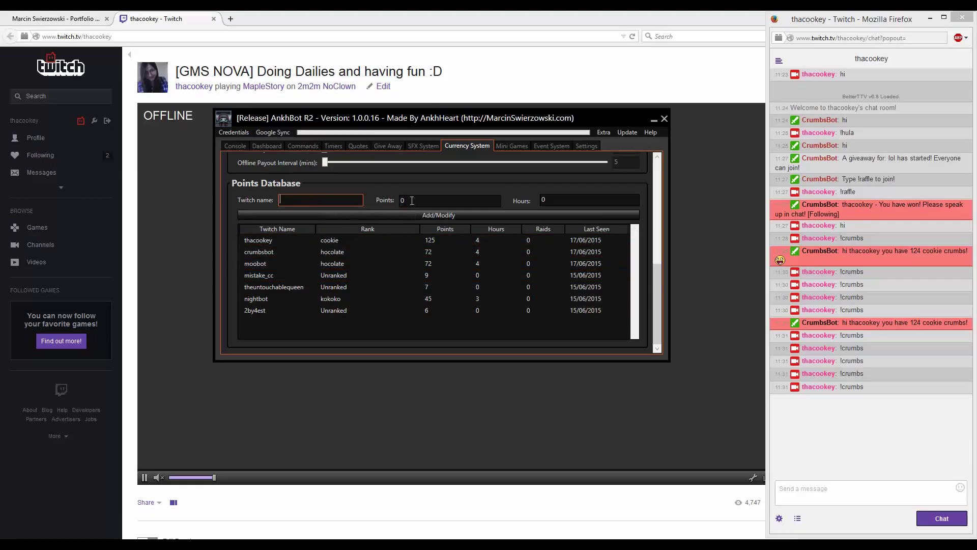
{"action": "left_click", "coordinate": [601, 212]}
{"action": "left_click", "coordinate": [591, 200]}
{"action": "left_click", "coordinate": [321, 200]}
Step: Sort the points database by rank, by last seen date, and by rank again
{"action": "left_click", "coordinate": [372, 230]}
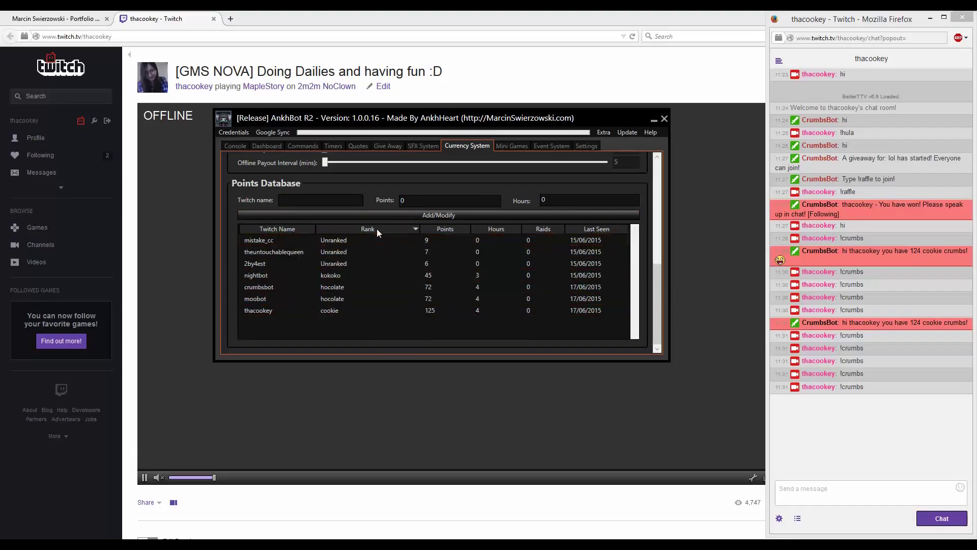
{"action": "left_click", "coordinate": [593, 230]}
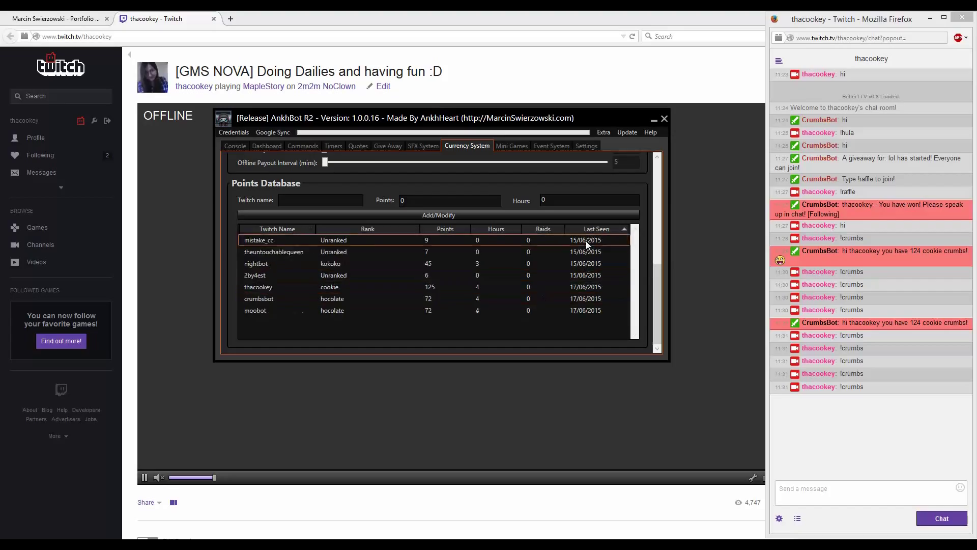
{"action": "left_click", "coordinate": [363, 231]}
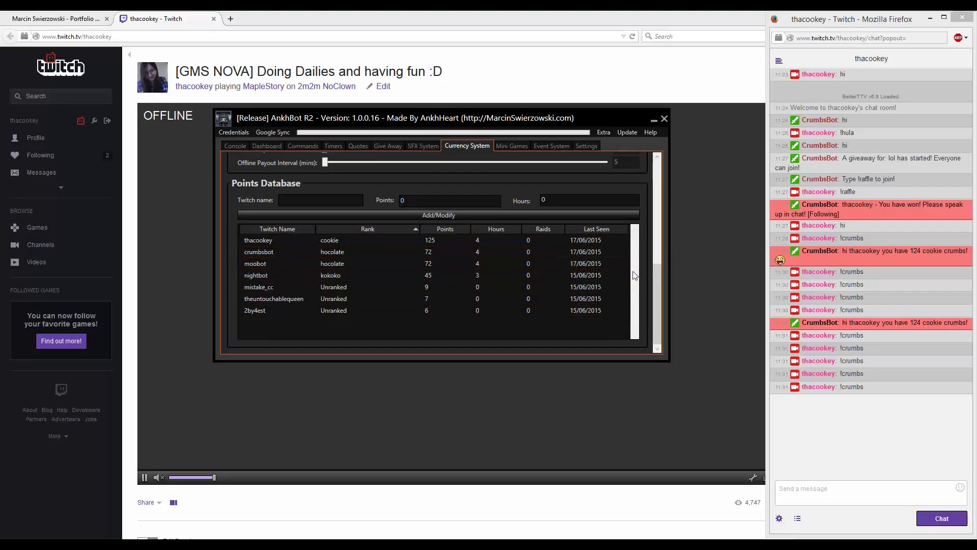
Step: Open the mini games settings and enter "how many flips" as what the betting is on
{"action": "left_click_drag", "start_coordinate": [658, 281], "coordinate": [644, 169]}
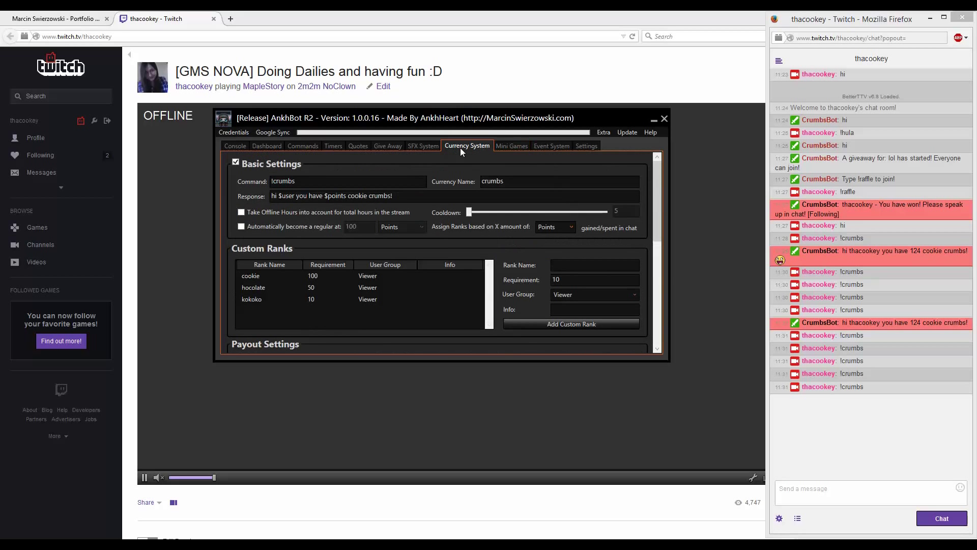
{"action": "left_click", "coordinate": [513, 145]}
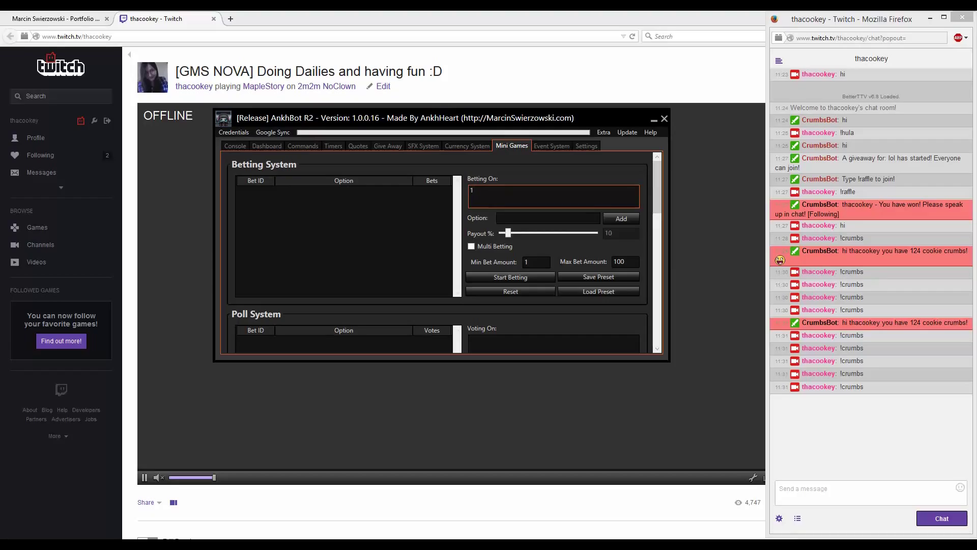
{"action": "key", "text": "BackSpace"}
Step: Add the betting options 1, 2 and 3 to the betting system
{"action": "left_click", "coordinate": [521, 216]}
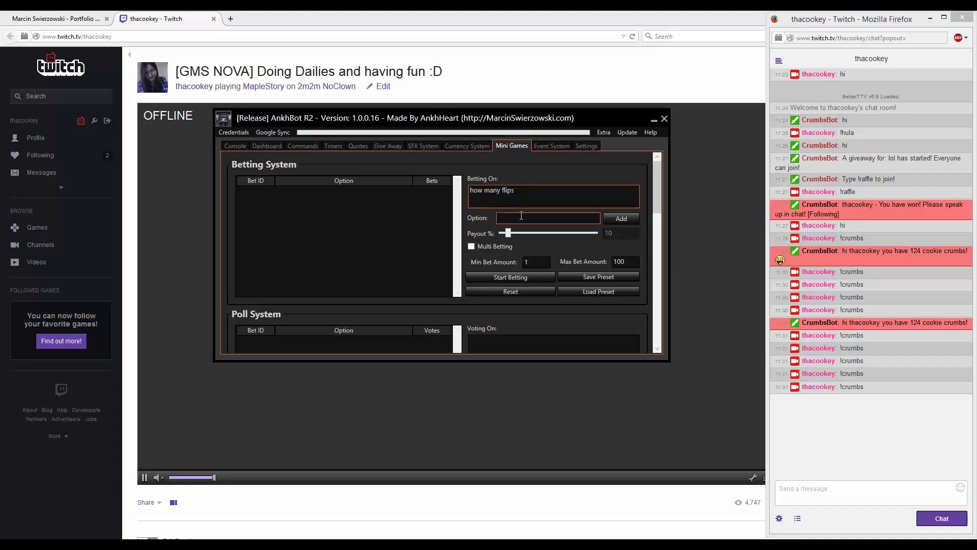
{"action": "type", "text": "1"}
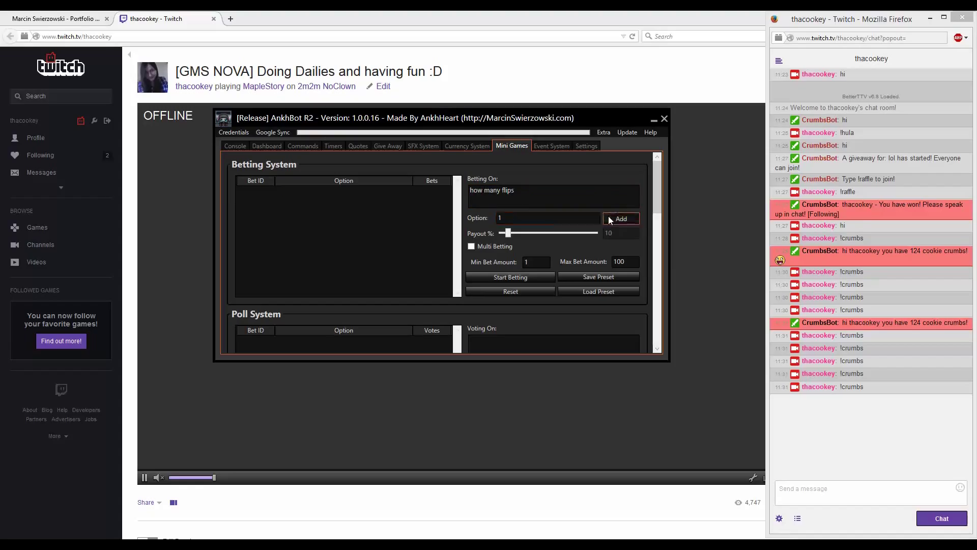
{"action": "left_click", "coordinate": [621, 219]}
{"action": "type", "text": "2"}
{"action": "left_click", "coordinate": [621, 218]}
{"action": "left_click", "coordinate": [613, 221]}
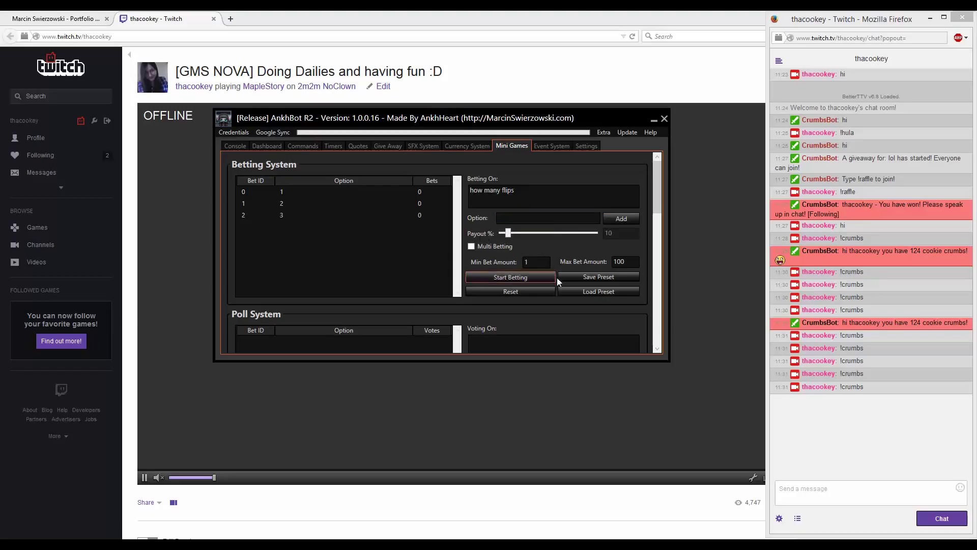
Step: Start the betting and place a test bet in the Twitch chat with "!bet 2 100"
{"action": "left_click", "coordinate": [496, 277]}
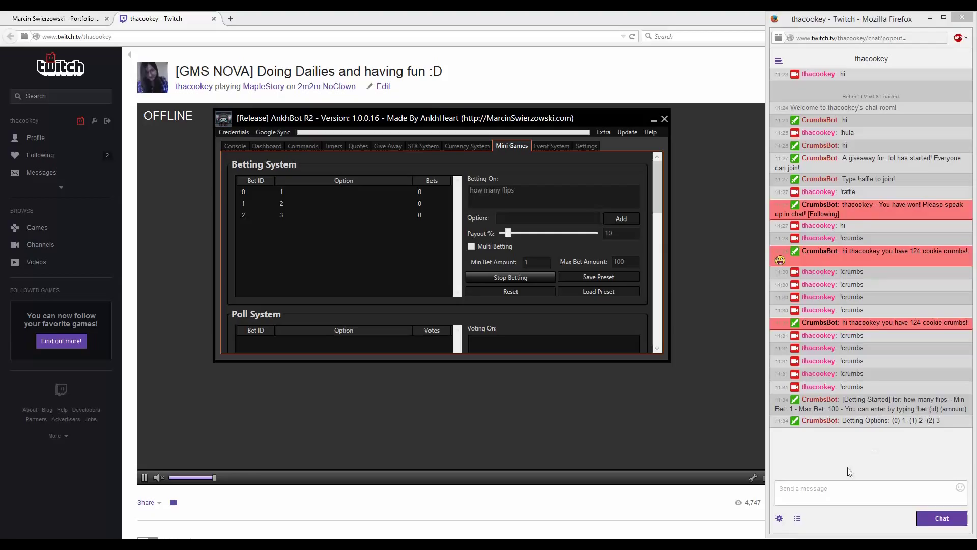
{"action": "left_click", "coordinate": [821, 488]}
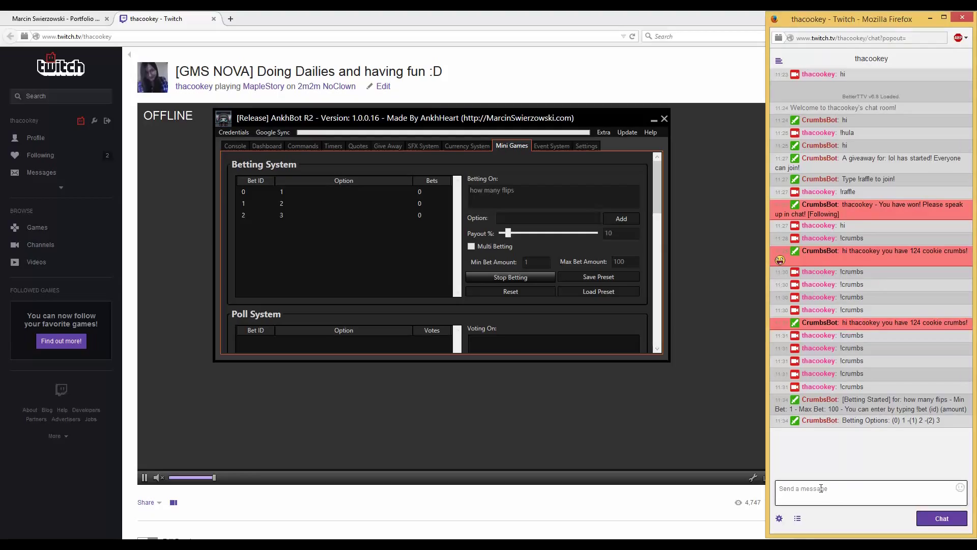
{"action": "type", "text": "!bet"}
{"action": "type", "text": "100"}
{"action": "key", "text": "Return"}
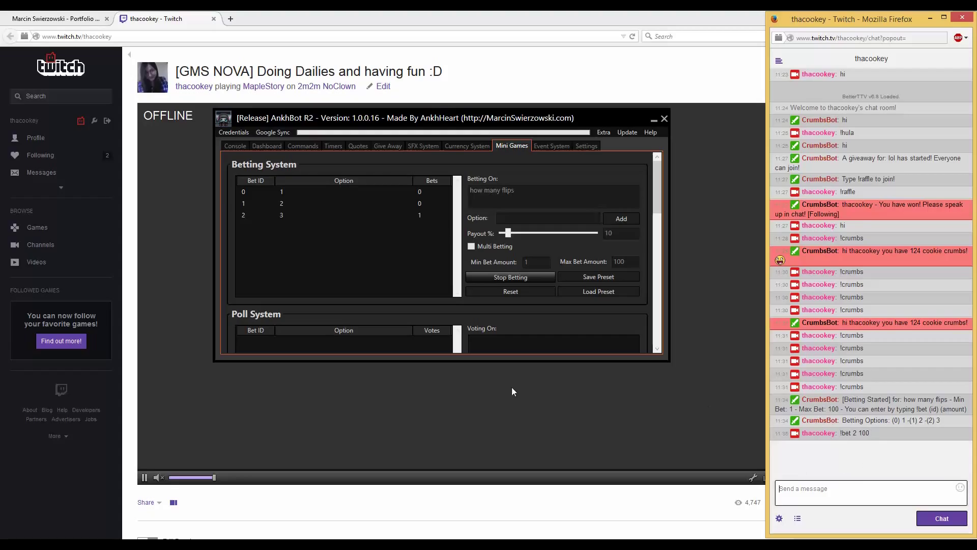
Step: Stop the betting and pick option 3 as the winner
{"action": "left_click", "coordinate": [504, 278]}
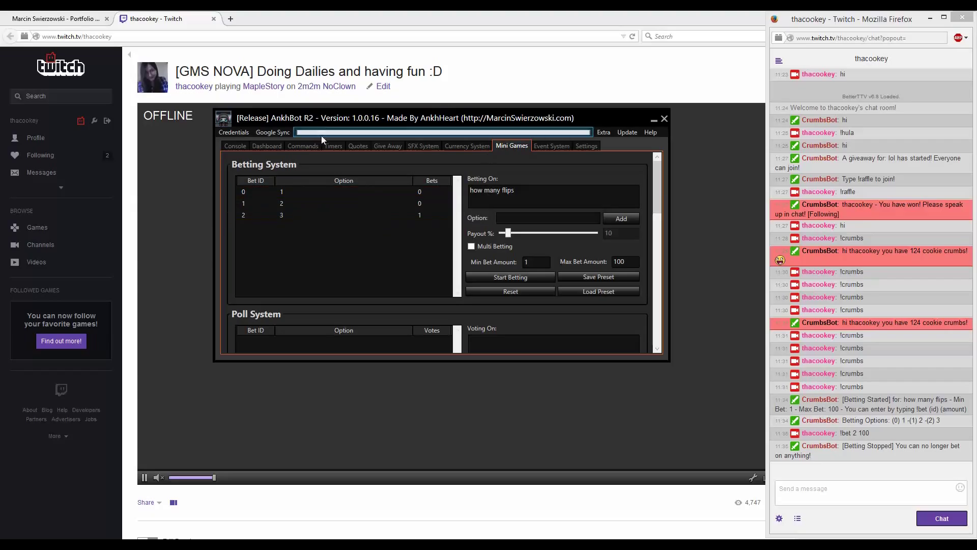
{"action": "left_click", "coordinate": [290, 217]}
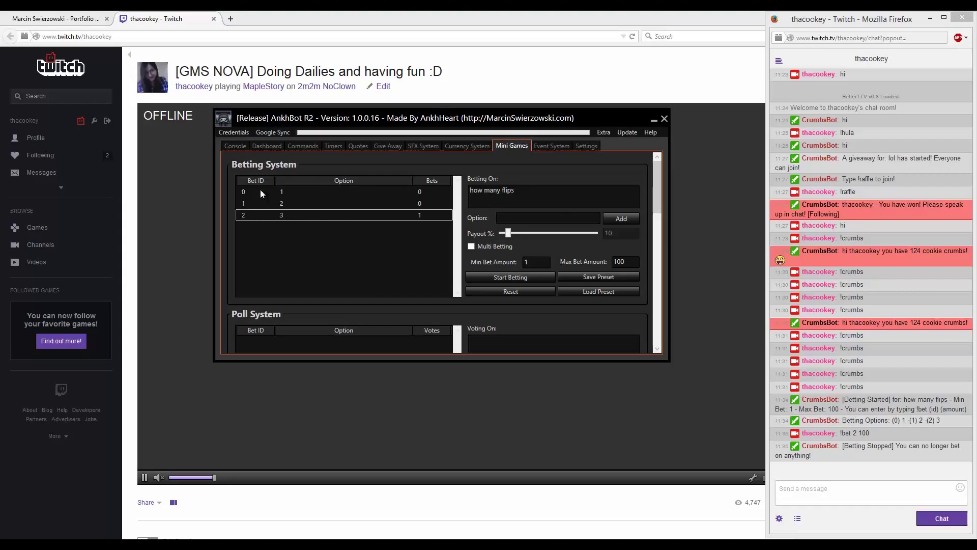
{"action": "right_click", "coordinate": [328, 215]}
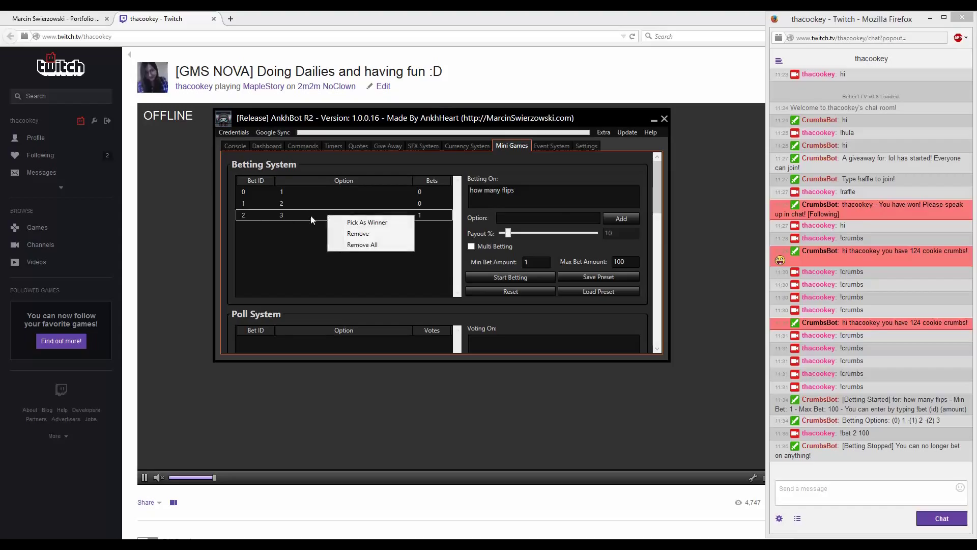
{"action": "left_click", "coordinate": [352, 224]}
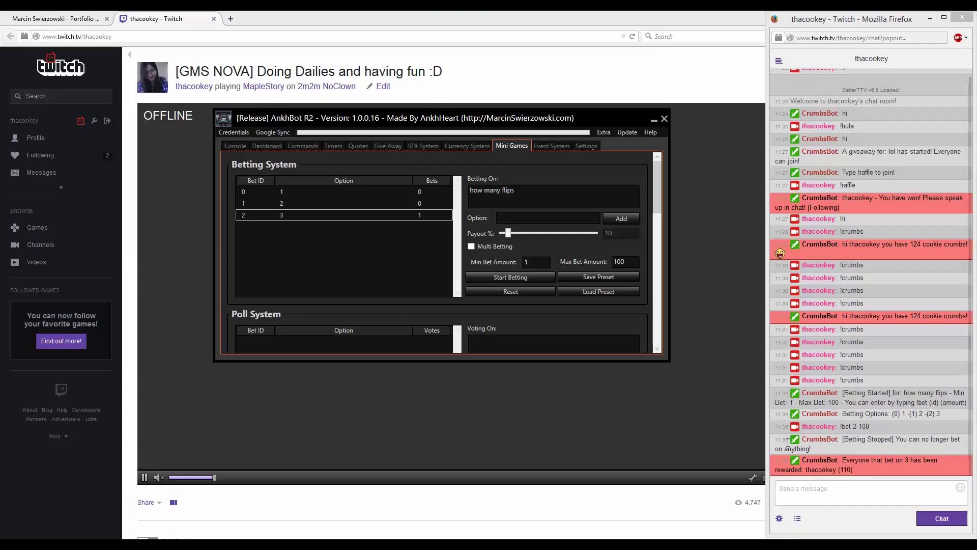
Step: Check the rewarded amount in the chat and send "!crumbs" to query the points balance
{"action": "double_click", "coordinate": [846, 469]}
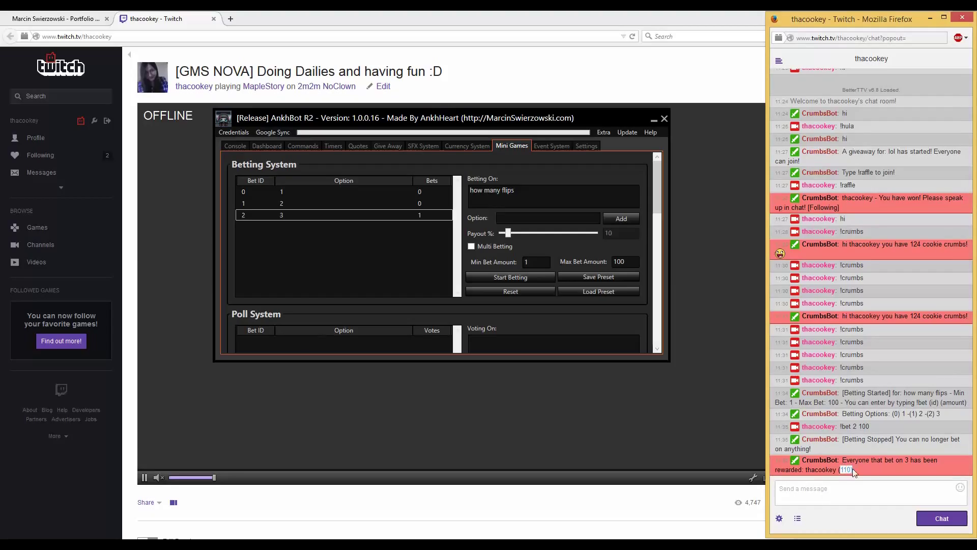
{"action": "left_click", "coordinate": [838, 494]}
{"action": "type", "text": "!"}
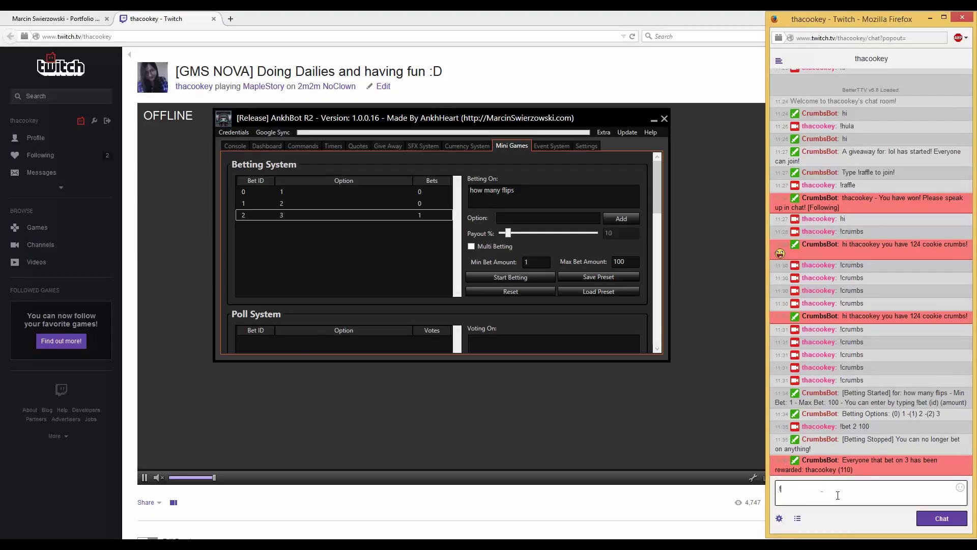
{"action": "type", "text": "crumbs"}
{"action": "key", "text": "Return"}
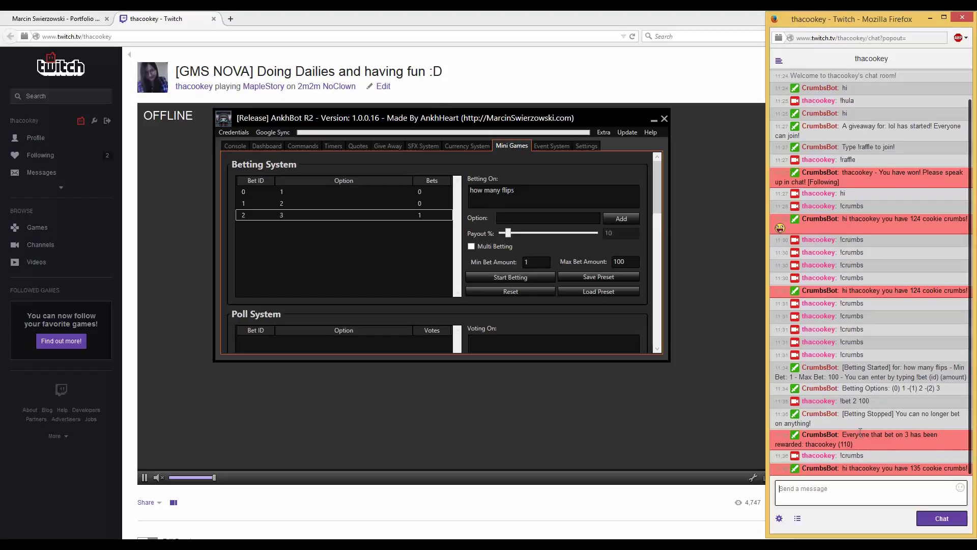
Step: Examine the betting payout percentage and the poll system's voting settings
{"action": "left_click", "coordinate": [658, 209]}
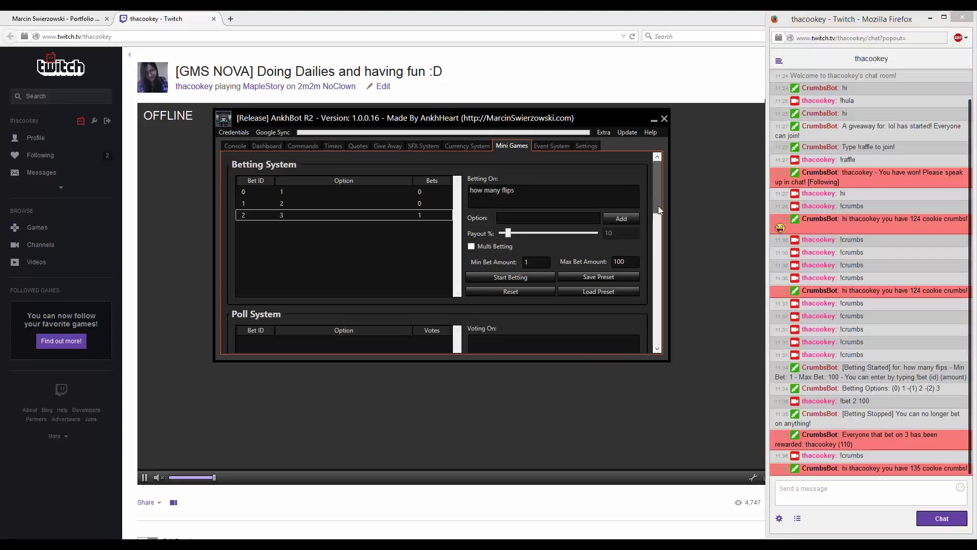
{"action": "scroll", "coordinate": [658, 206], "scroll_direction": "down", "scroll_amount": 1}
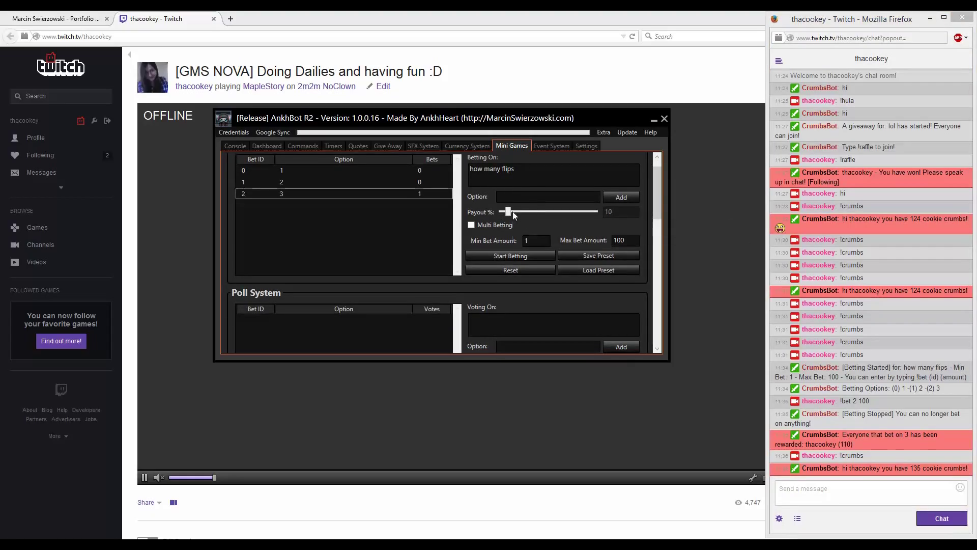
{"action": "mouse_move", "coordinate": [509, 212]}
{"action": "left_mouse_down"}
{"action": "mouse_move", "coordinate": [598, 213]}
{"action": "mouse_move", "coordinate": [509, 212]}
{"action": "left_mouse_up"}
{"action": "left_click_drag", "start_coordinate": [658, 197], "coordinate": [636, 233]}
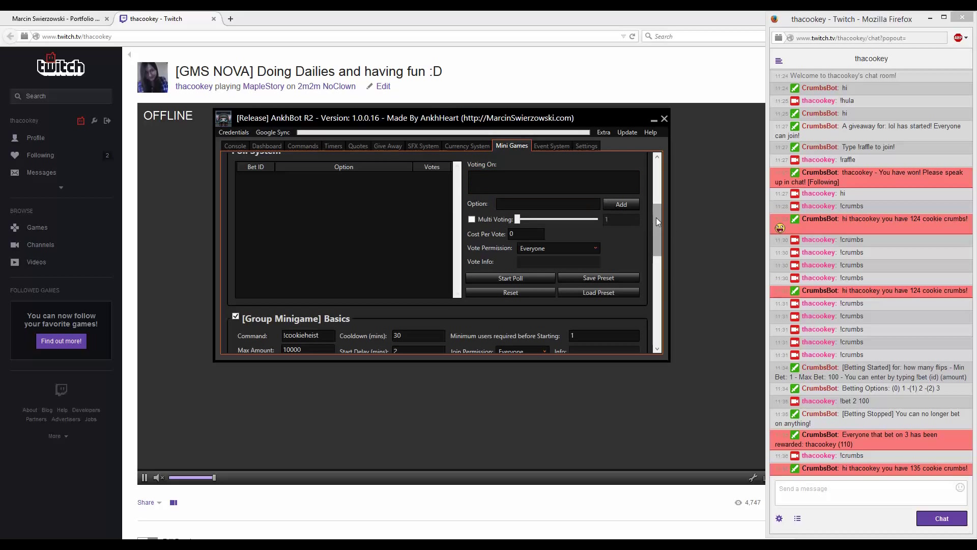
{"action": "left_click_drag", "start_coordinate": [656, 218], "coordinate": [658, 211]}
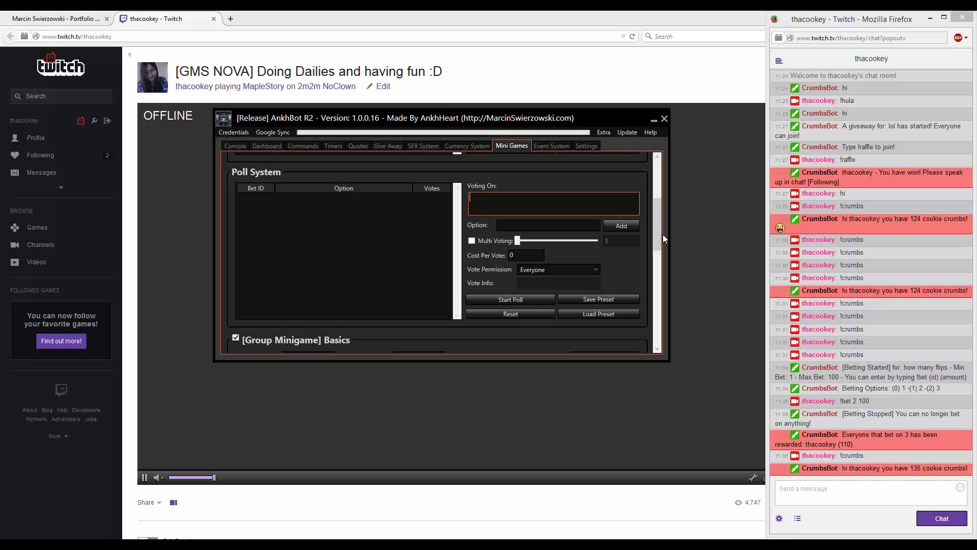
Step: Examine the group minigame's command, cooldown, minimum users, start delay and payout settings
{"action": "left_click_drag", "start_coordinate": [658, 245], "coordinate": [646, 292]}
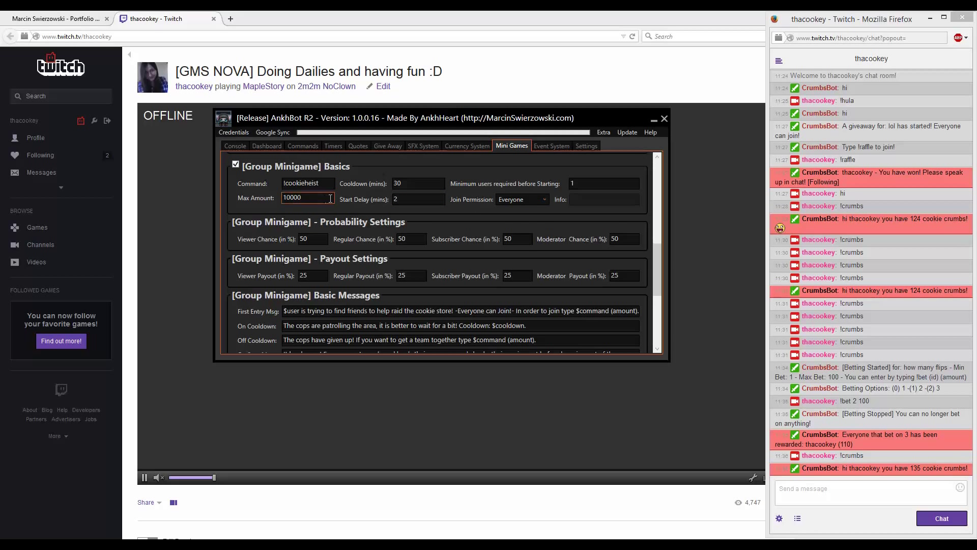
{"action": "left_click_drag", "start_coordinate": [323, 184], "coordinate": [261, 181]}
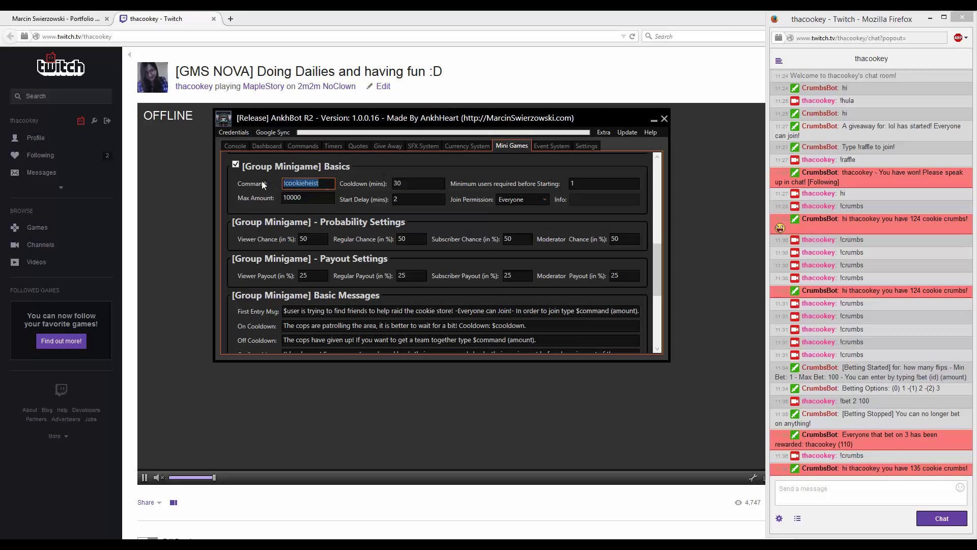
{"action": "left_click", "coordinate": [320, 182]}
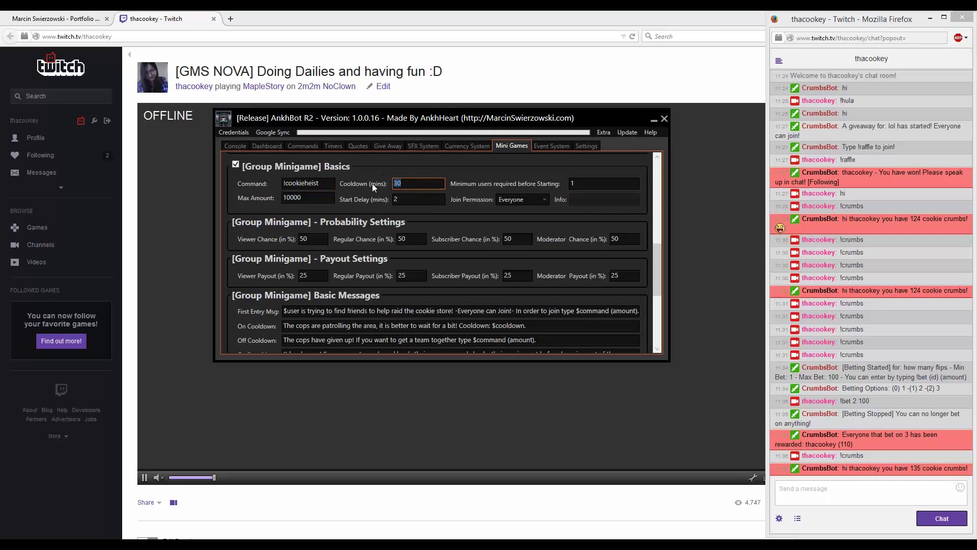
{"action": "left_click", "coordinate": [437, 184]}
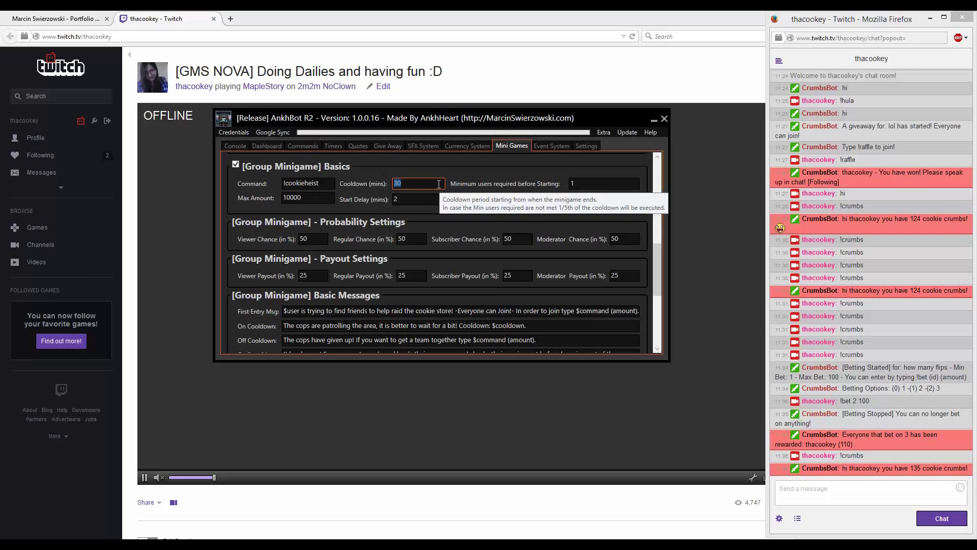
{"action": "left_click", "coordinate": [415, 187]}
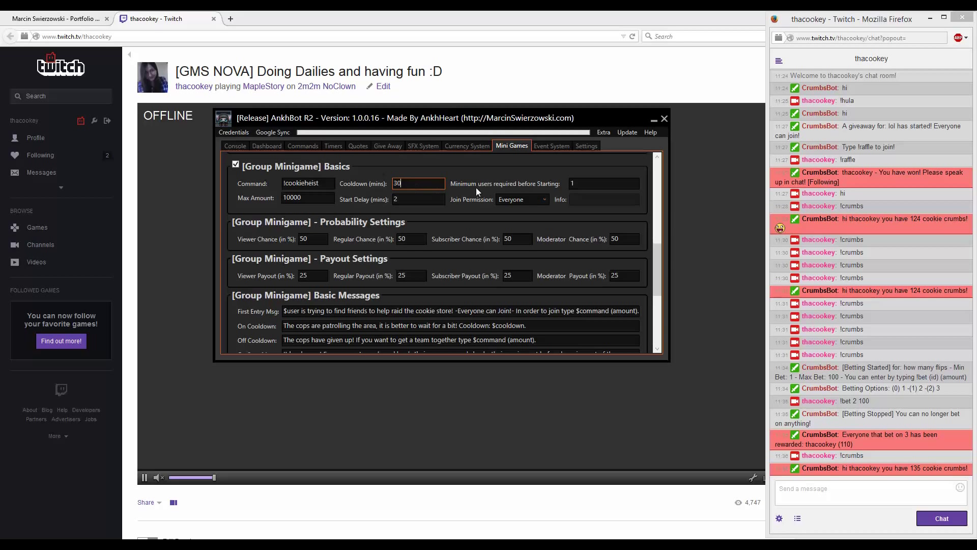
{"action": "left_click", "coordinate": [575, 184]}
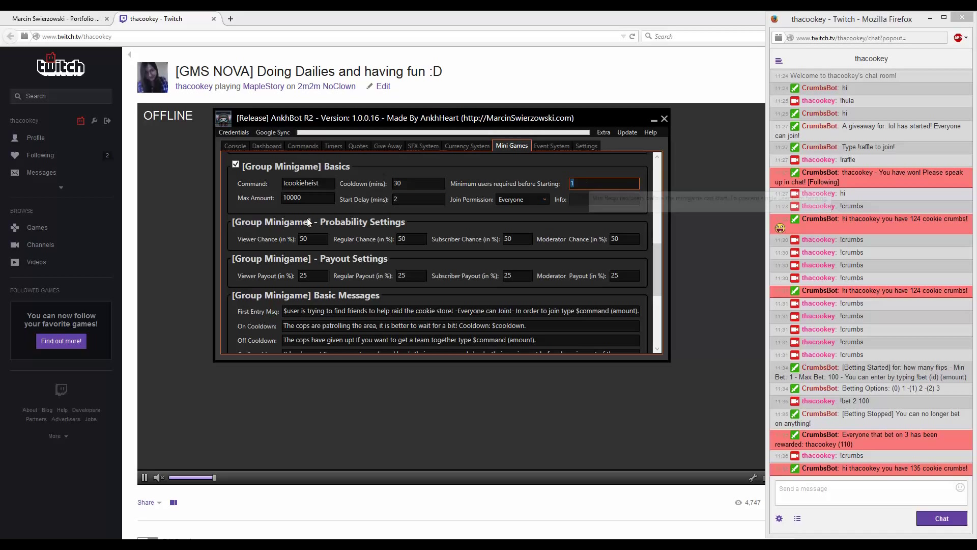
{"action": "key", "text": "Tab"}
{"action": "key", "text": "Tab"}
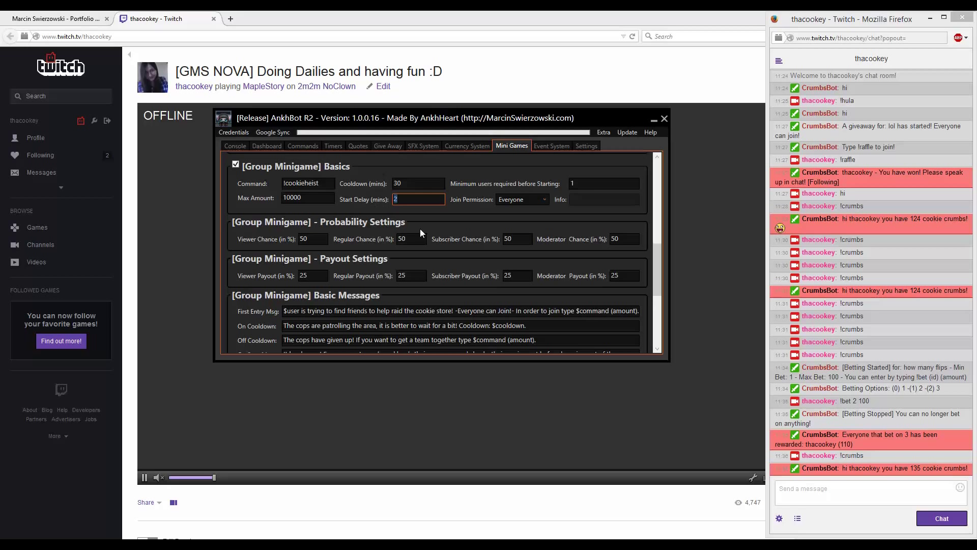
{"action": "left_click", "coordinate": [403, 202]}
{"action": "double_click", "coordinate": [402, 202]}
{"action": "left_click", "coordinate": [368, 198]}
{"action": "key", "text": "Tab"}
{"action": "left_click", "coordinate": [634, 278]}
Step: Examine the group minigame's basic messages, especially the first entry message
{"action": "left_click_drag", "start_coordinate": [657, 257], "coordinate": [650, 287]}
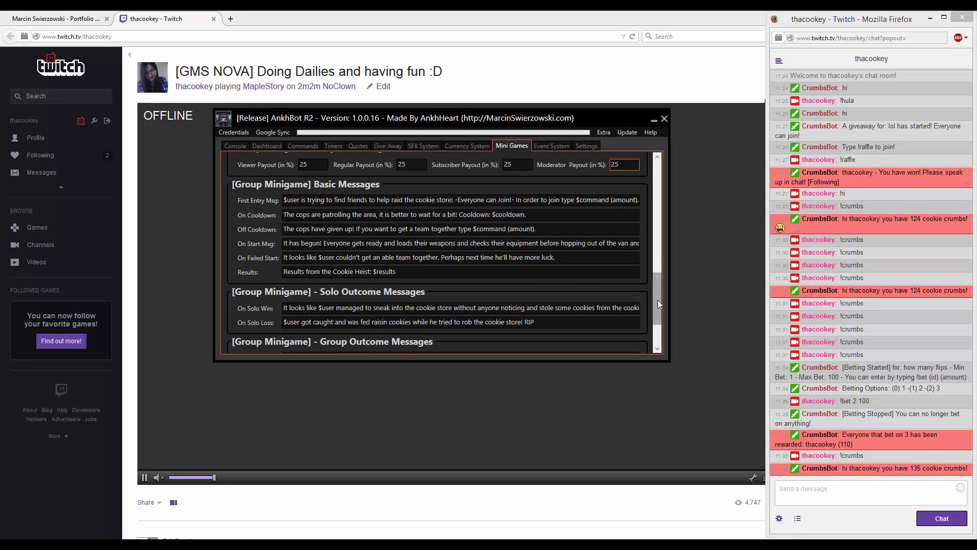
{"action": "scroll", "coordinate": [658, 300], "scroll_direction": "down", "scroll_amount": 1}
{"action": "left_click", "coordinate": [374, 187]}
{"action": "left_click", "coordinate": [286, 172]}
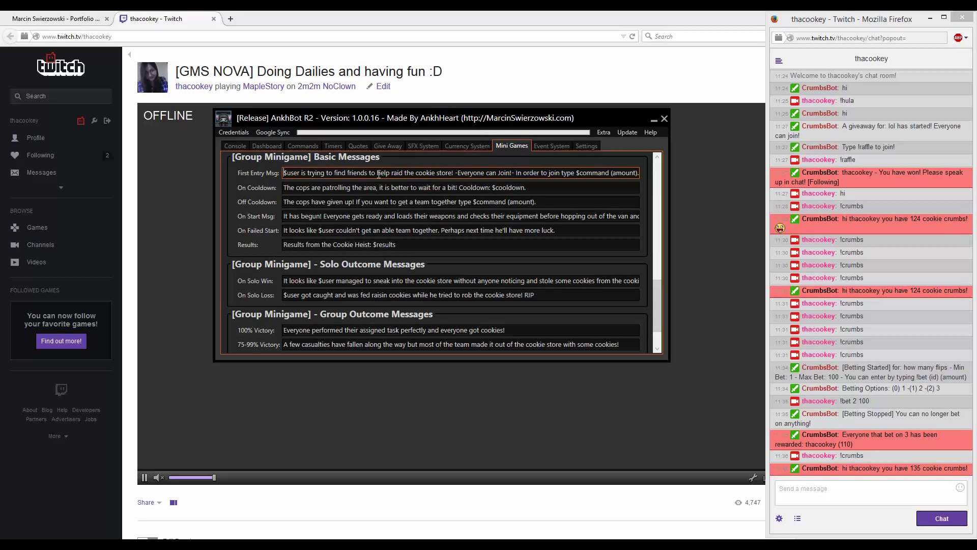
Step: Start the group minigame from the Twitch chat by sending "!cookieheist 10"
{"action": "left_click", "coordinate": [820, 495]}
{"action": "type", "text": "!"}
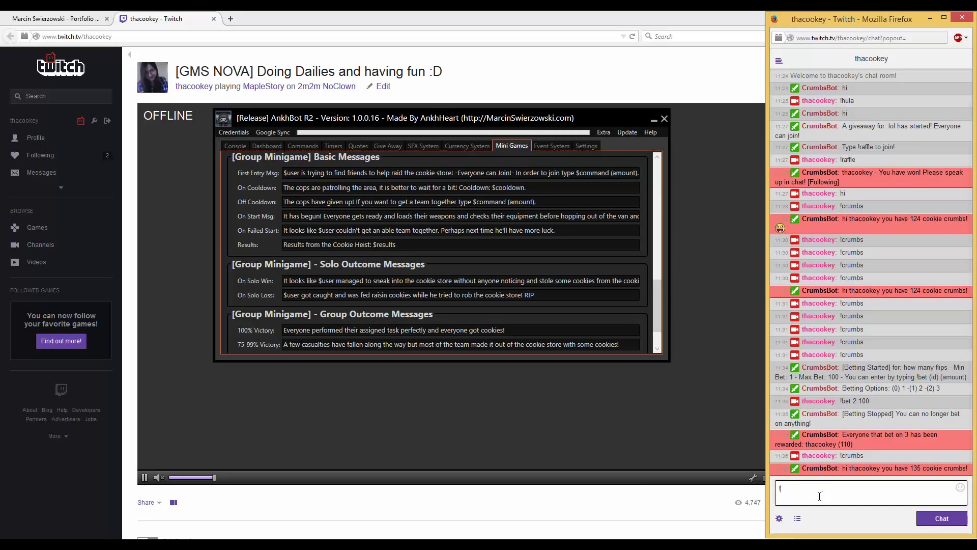
{"action": "type", "text": "cookieheist 10"}
{"action": "key", "text": "Return"}
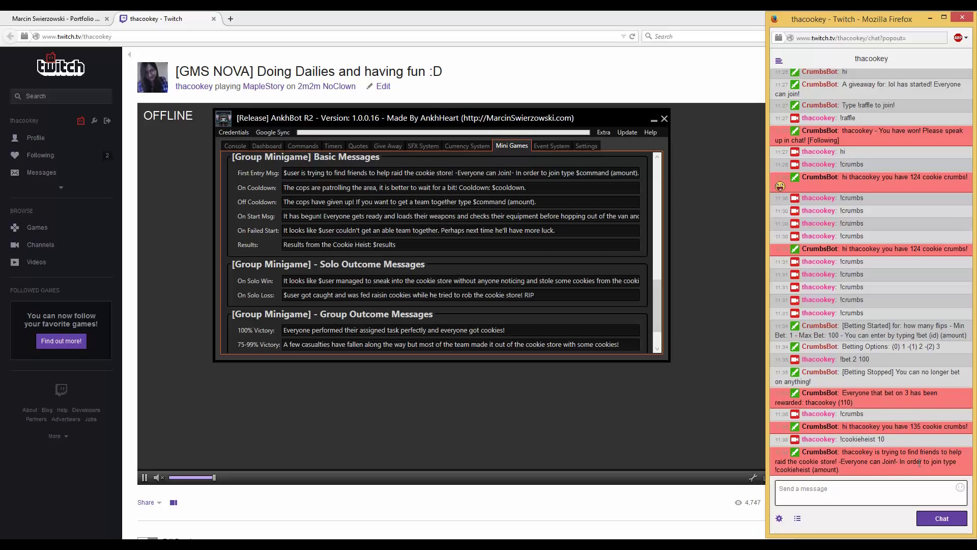
Step: Compare the first entry message's $user and $command variables with the chat, and review the cooldown, start, failed-start and results messages
{"action": "left_click", "coordinate": [835, 483]}
{"action": "left_click", "coordinate": [300, 173]}
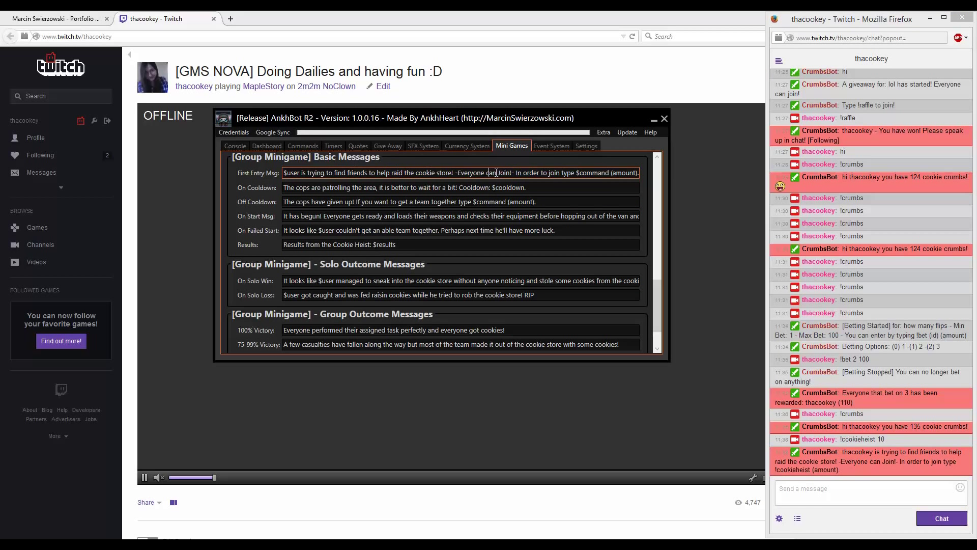
{"action": "left_click_drag", "start_coordinate": [504, 170], "coordinate": [710, 163]}
{"action": "left_click", "coordinate": [297, 172]}
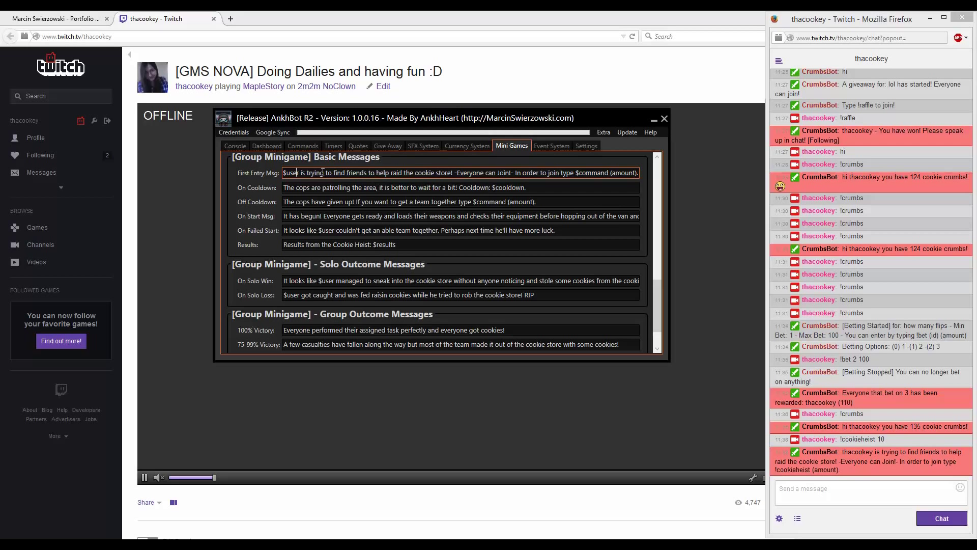
{"action": "left_click", "coordinate": [410, 172]}
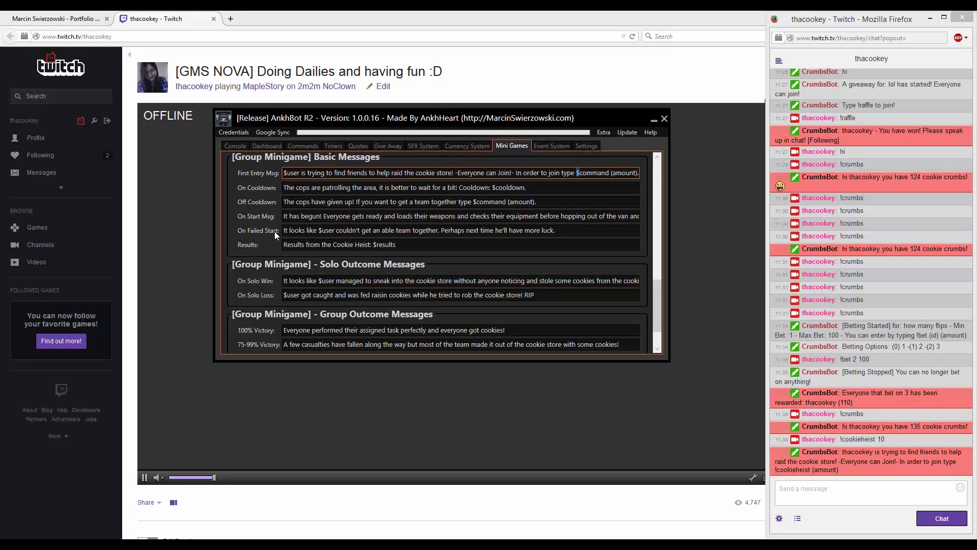
{"action": "left_click", "coordinate": [321, 216]}
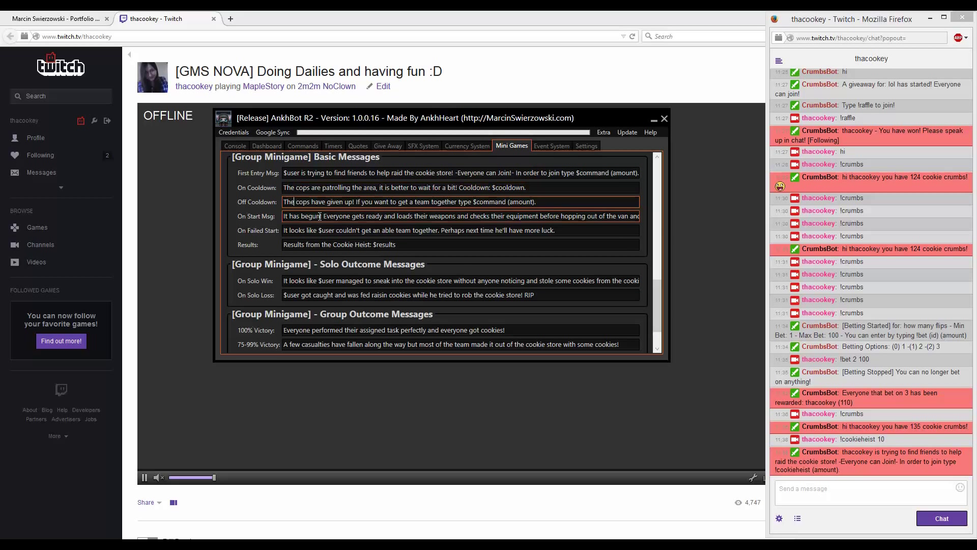
{"action": "left_click", "coordinate": [326, 230]}
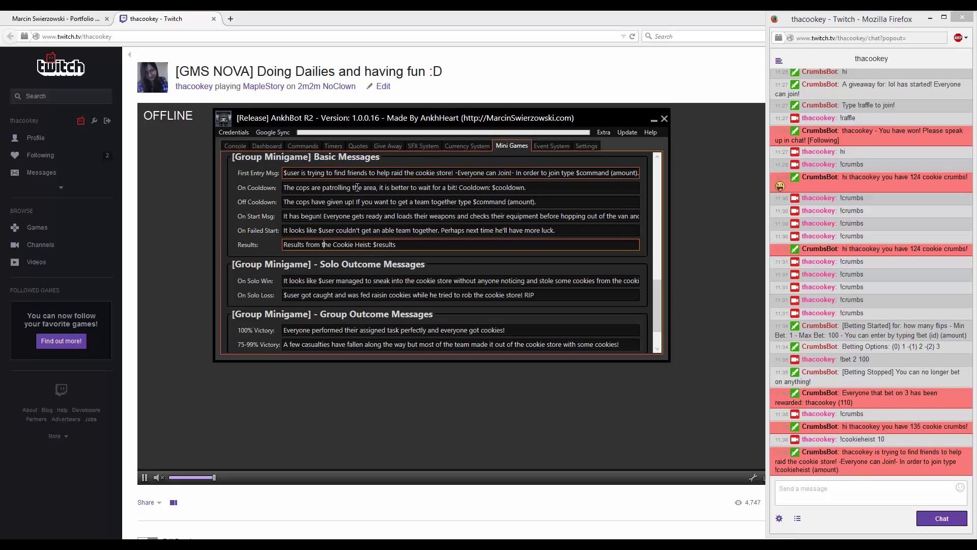
Step: Examine the group minigame's solo win and loss messages and the group outcome messages from 100% to 0% victory
{"action": "scroll", "coordinate": [656, 306], "scroll_direction": "down", "scroll_amount": 2}
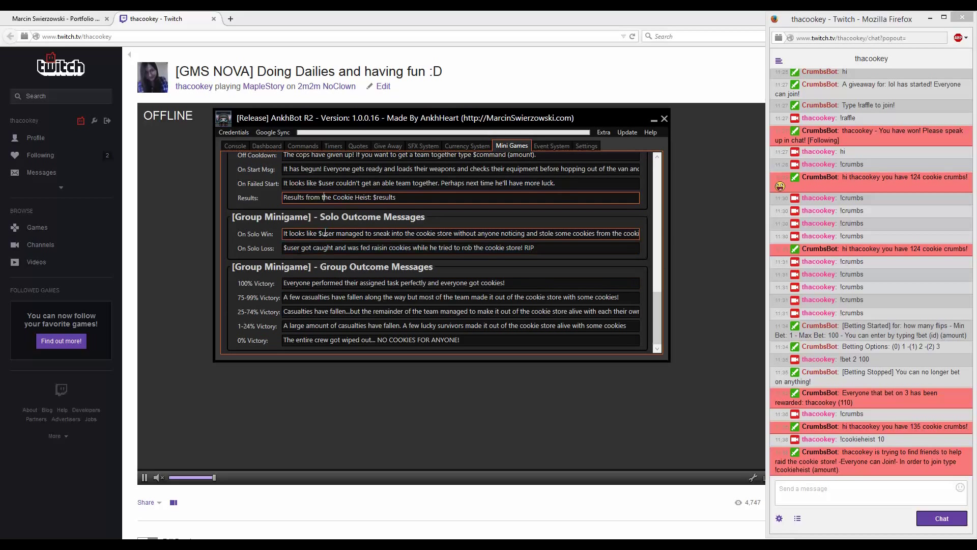
{"action": "left_click", "coordinate": [332, 248]}
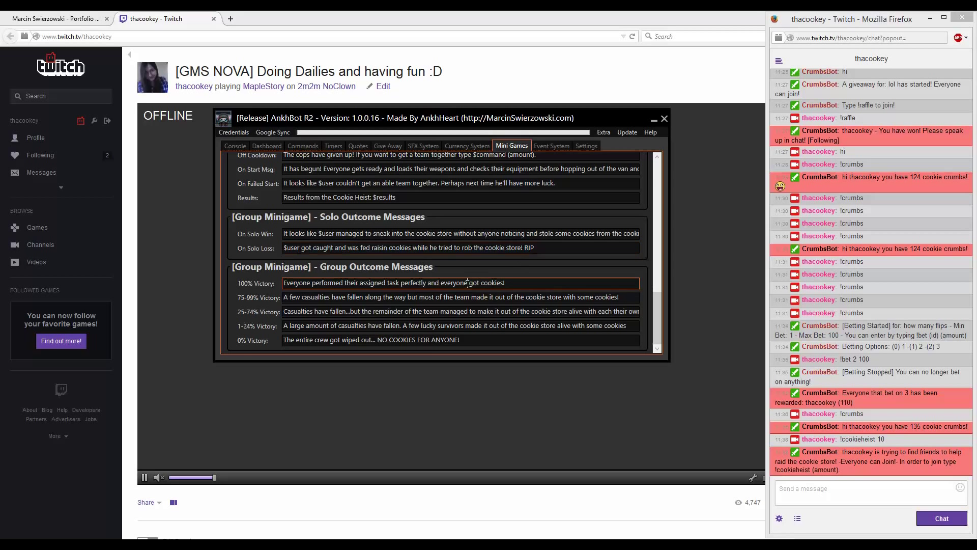
{"action": "left_click", "coordinate": [343, 311]}
{"action": "left_click", "coordinate": [361, 340]}
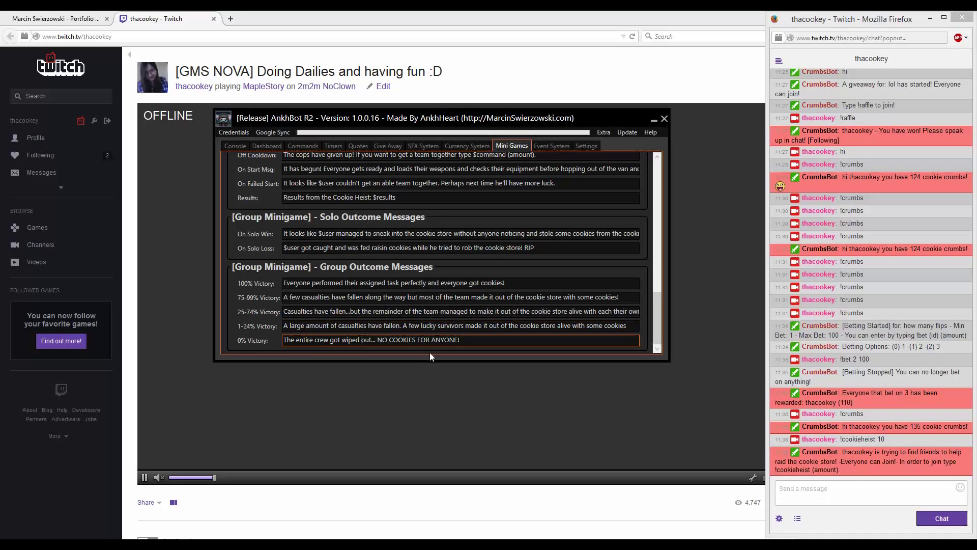
{"action": "left_click_drag", "start_coordinate": [461, 340], "coordinate": [242, 350]}
{"action": "left_click_drag", "start_coordinate": [522, 326], "coordinate": [220, 323]}
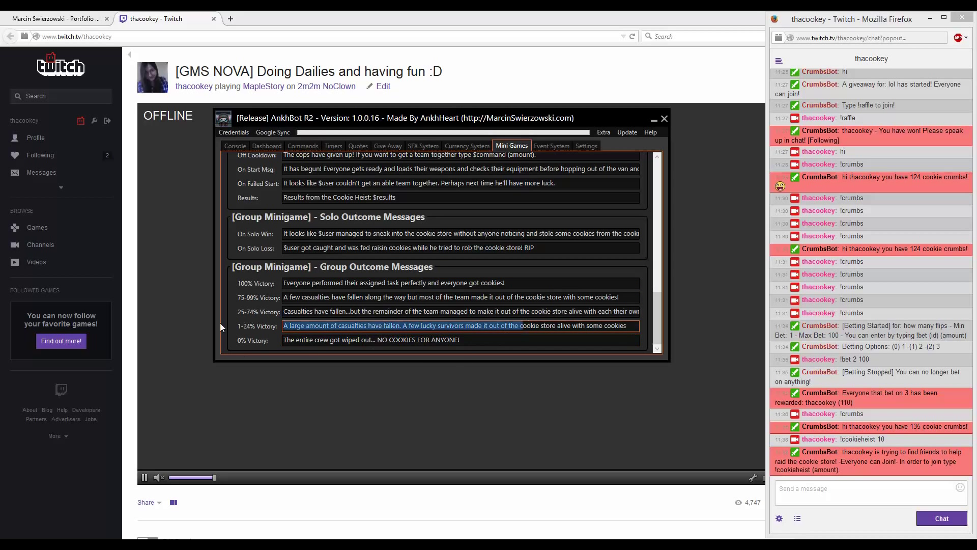
{"action": "left_click", "coordinate": [336, 233]}
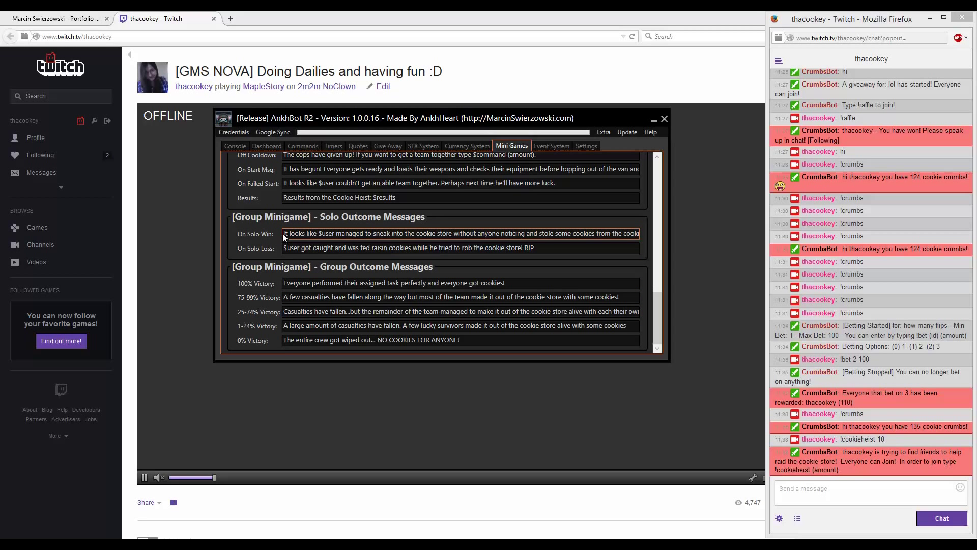
{"action": "left_click_drag", "start_coordinate": [284, 233], "coordinate": [600, 247]}
{"action": "left_click", "coordinate": [458, 283]}
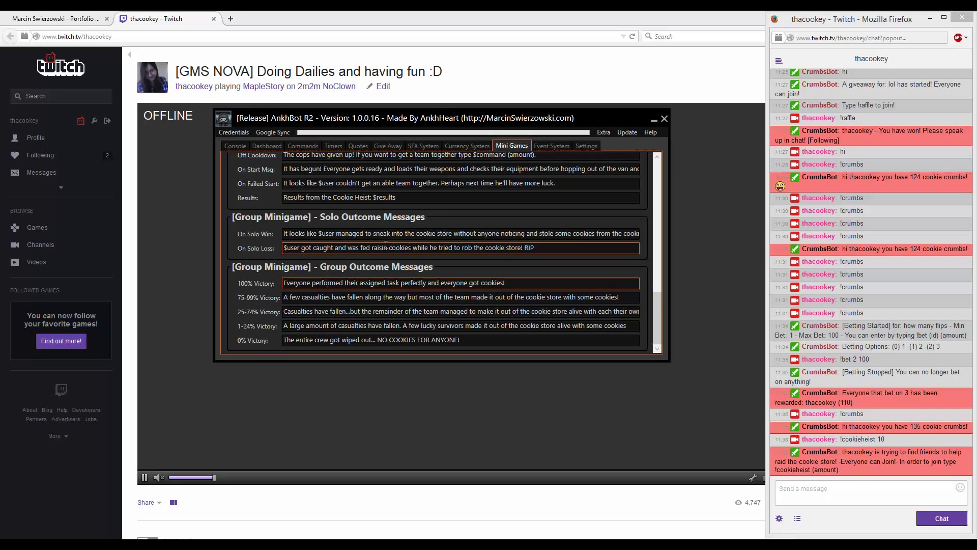
Step: Remove all the options from the betting system's list
{"action": "left_click_drag", "start_coordinate": [657, 313], "coordinate": [661, 171]}
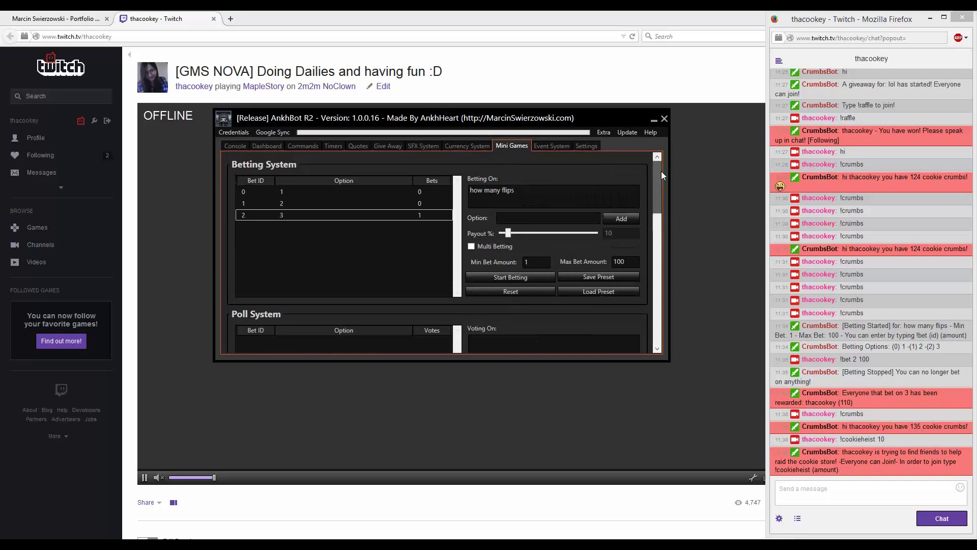
{"action": "left_click", "coordinate": [299, 191]}
{"action": "right_click", "coordinate": [307, 191]}
{"action": "left_click", "coordinate": [349, 223]}
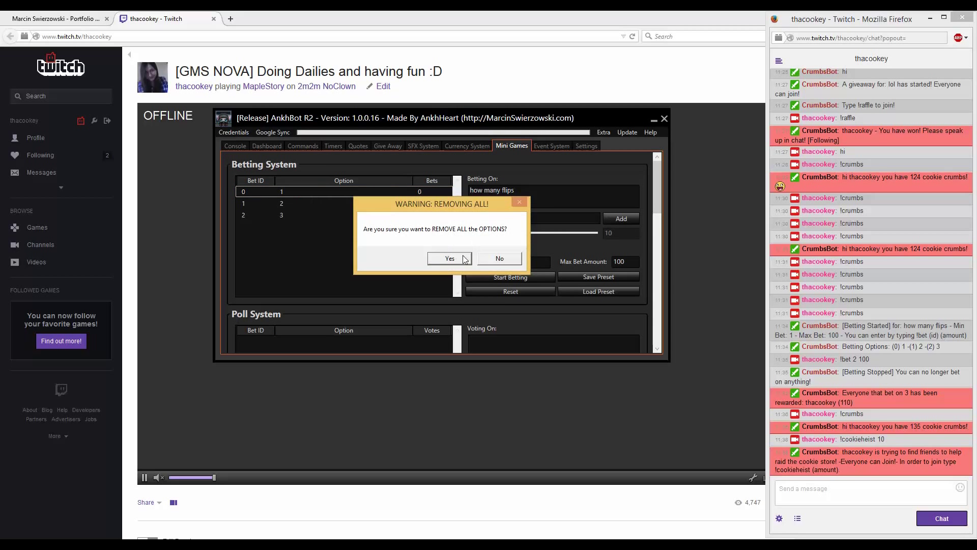
{"action": "left_click", "coordinate": [449, 258]}
Step: Examine the group minigame's 75-99% victory outcome message
{"action": "left_click_drag", "start_coordinate": [657, 184], "coordinate": [654, 338]}
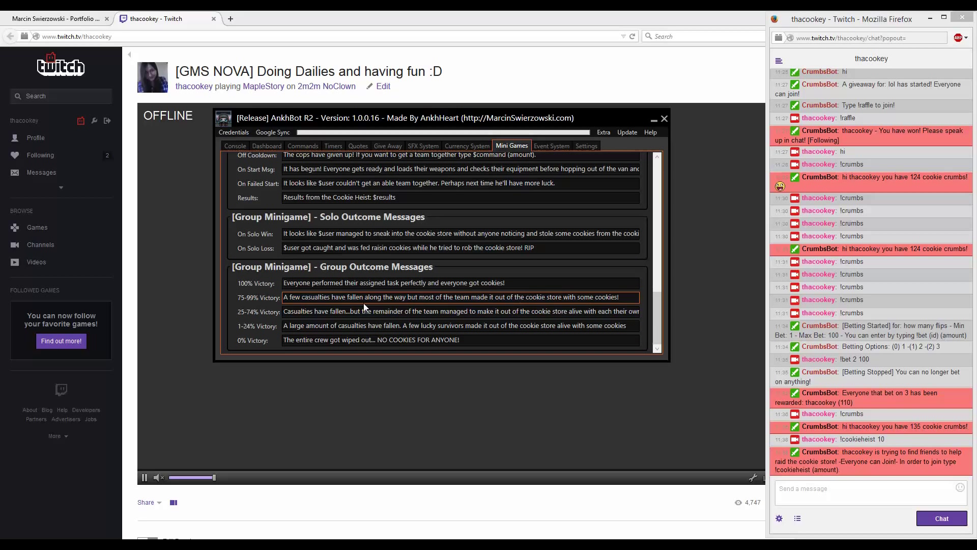
{"action": "left_click_drag", "start_coordinate": [568, 297], "coordinate": [665, 310]}
{"action": "left_click", "coordinate": [632, 299]}
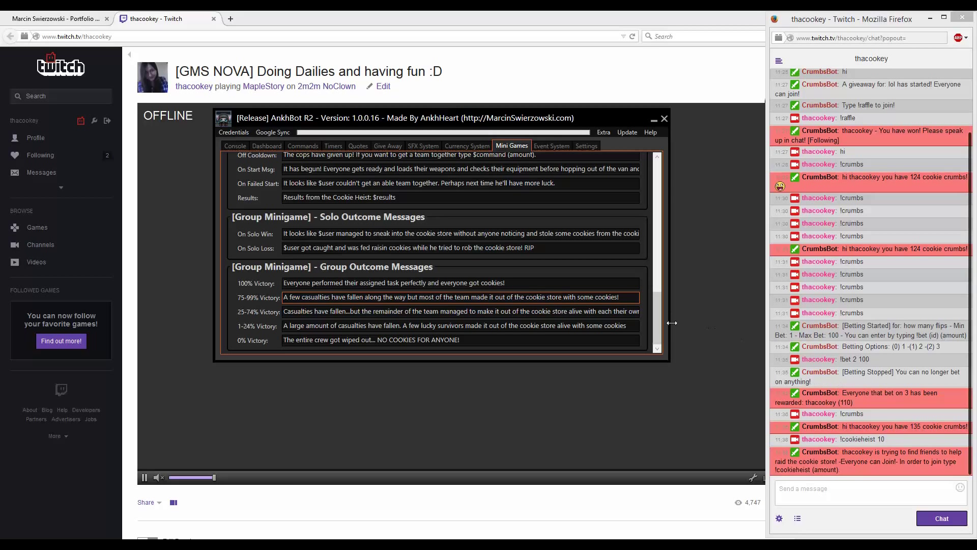
{"action": "left_click_drag", "start_coordinate": [661, 327], "coordinate": [659, 188]}
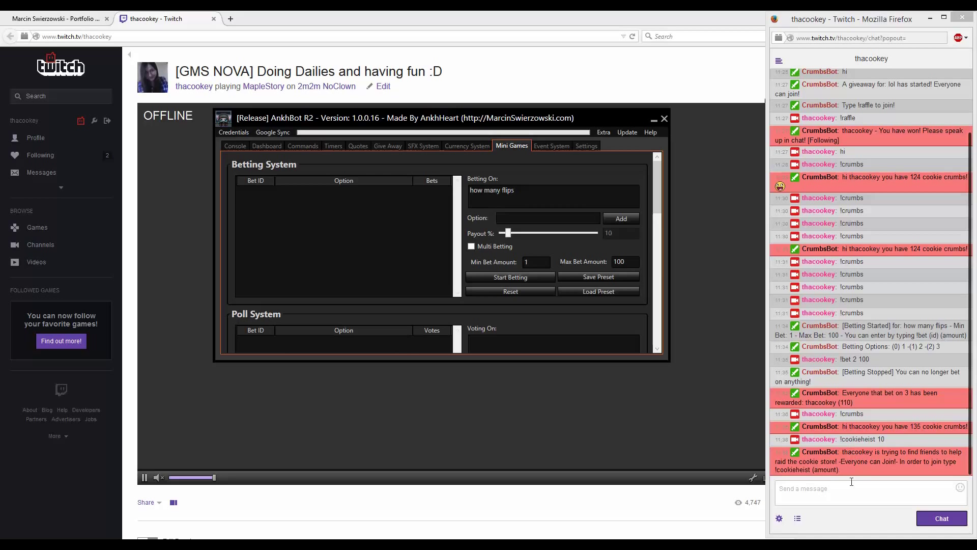
Step: Look over the on-join event system and the bot's basic and notification settings, and return to the group minigame messages
{"action": "left_click", "coordinate": [560, 147]}
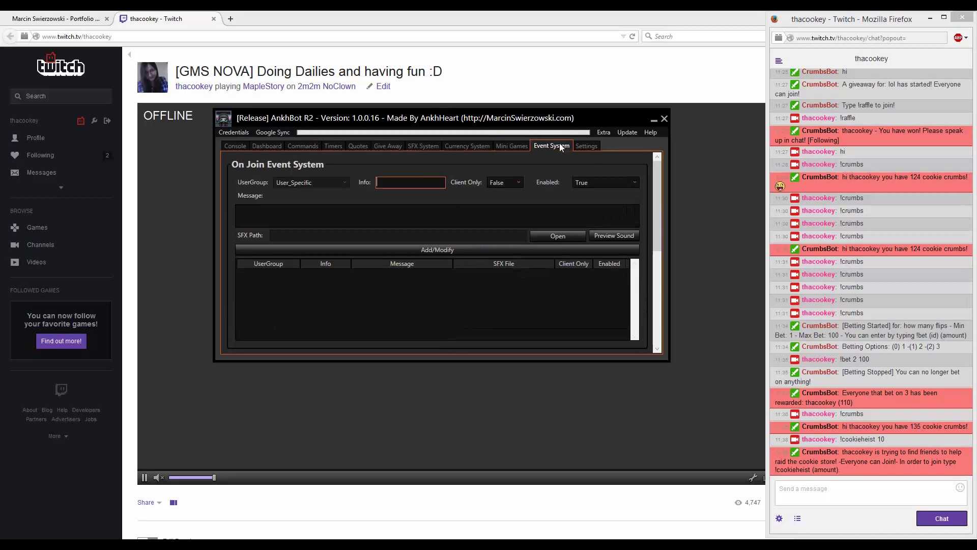
{"action": "left_click", "coordinate": [588, 150]}
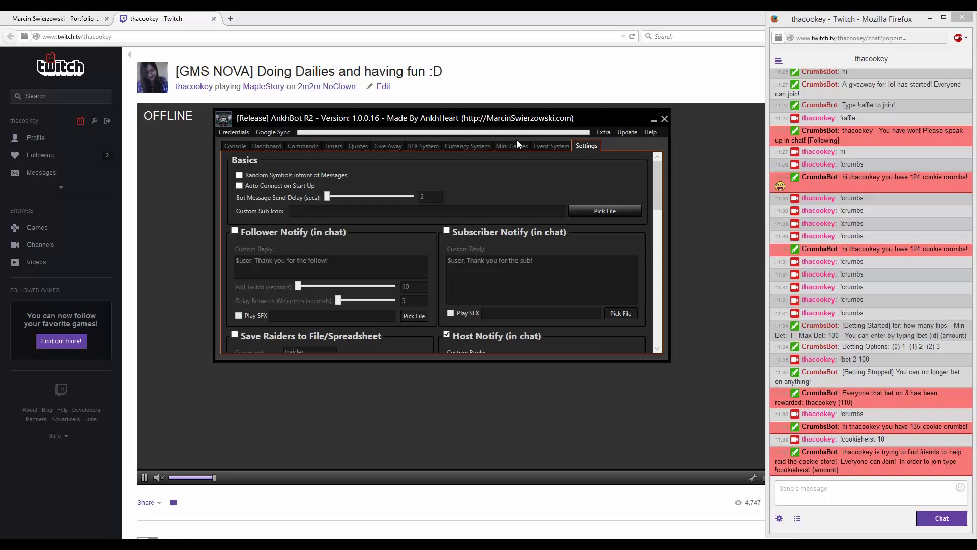
{"action": "left_click", "coordinate": [505, 146]}
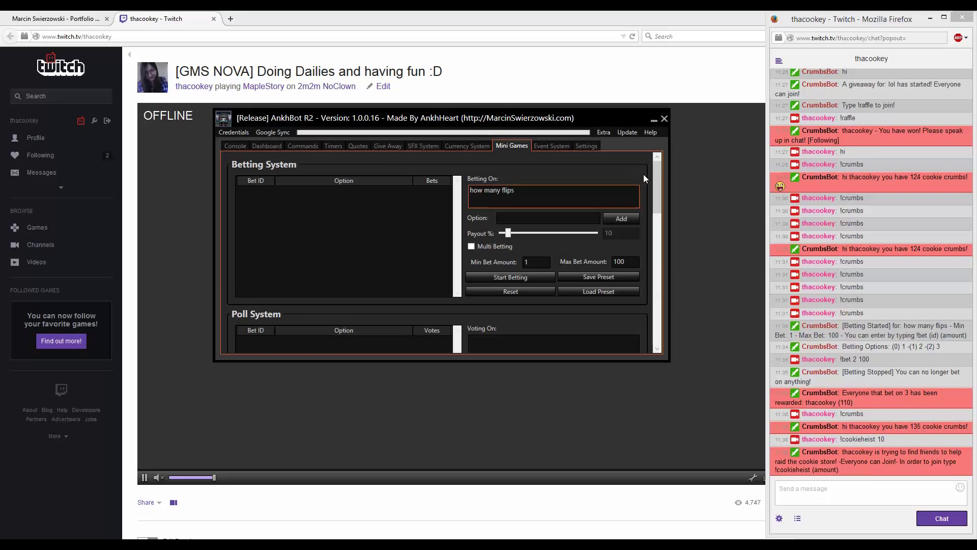
{"action": "left_click_drag", "start_coordinate": [658, 181], "coordinate": [645, 271]}
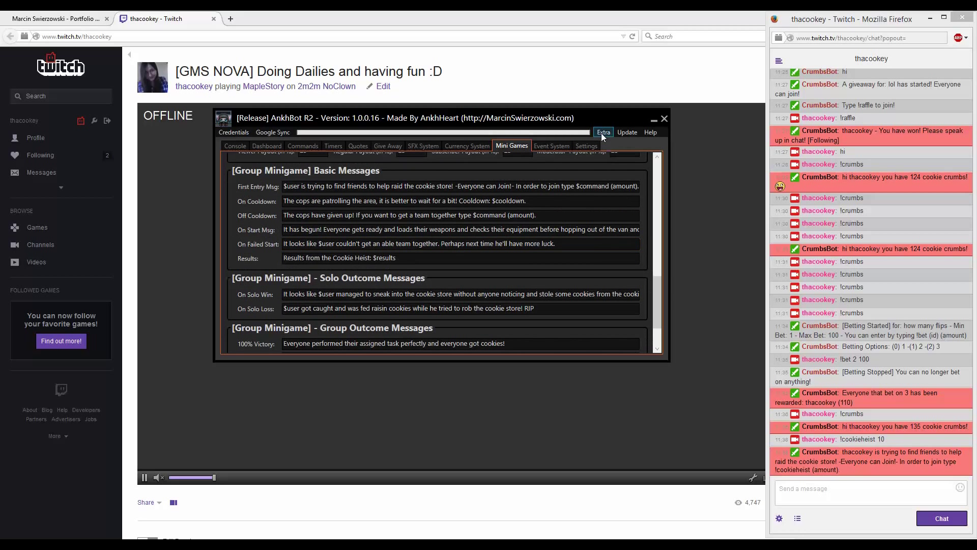
Step: Examine the Death Counter's command, message template, start amount and font settings, and close it
{"action": "left_click", "coordinate": [601, 133]}
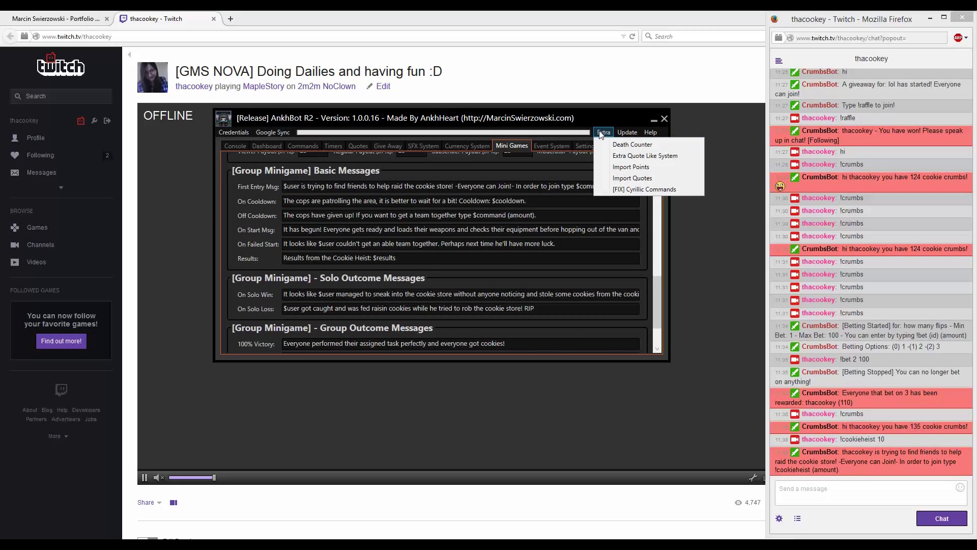
{"action": "left_click", "coordinate": [604, 146]}
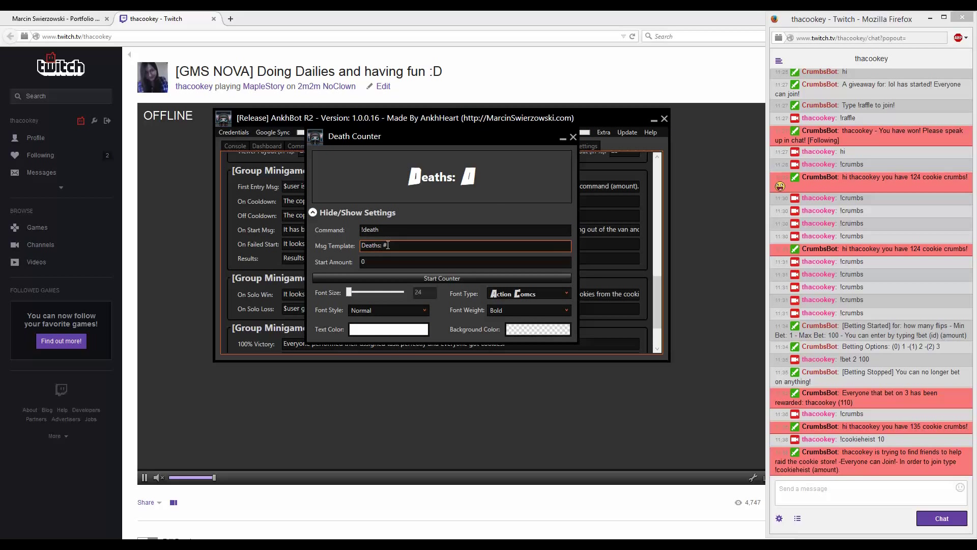
{"action": "left_click", "coordinate": [325, 211]}
{"action": "left_click", "coordinate": [325, 211]}
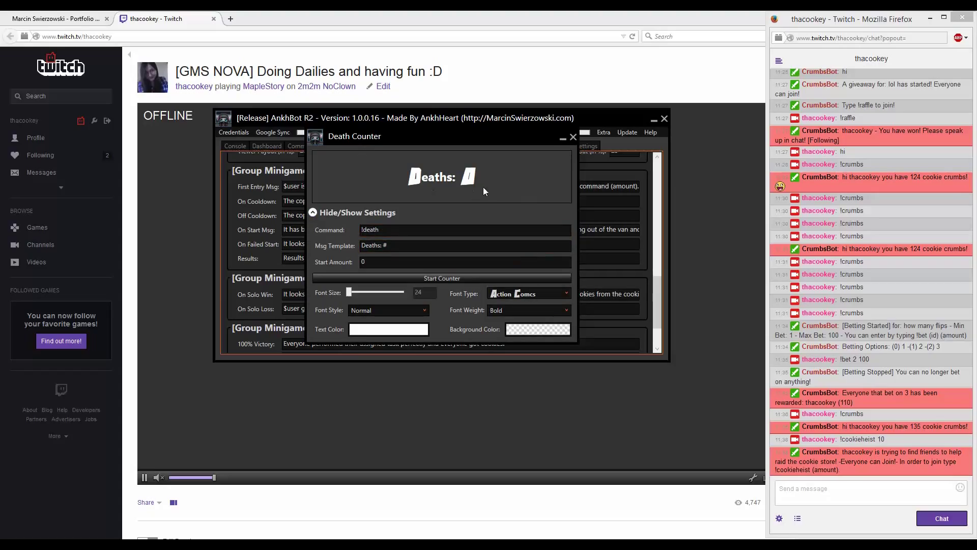
{"action": "left_click", "coordinate": [572, 139]}
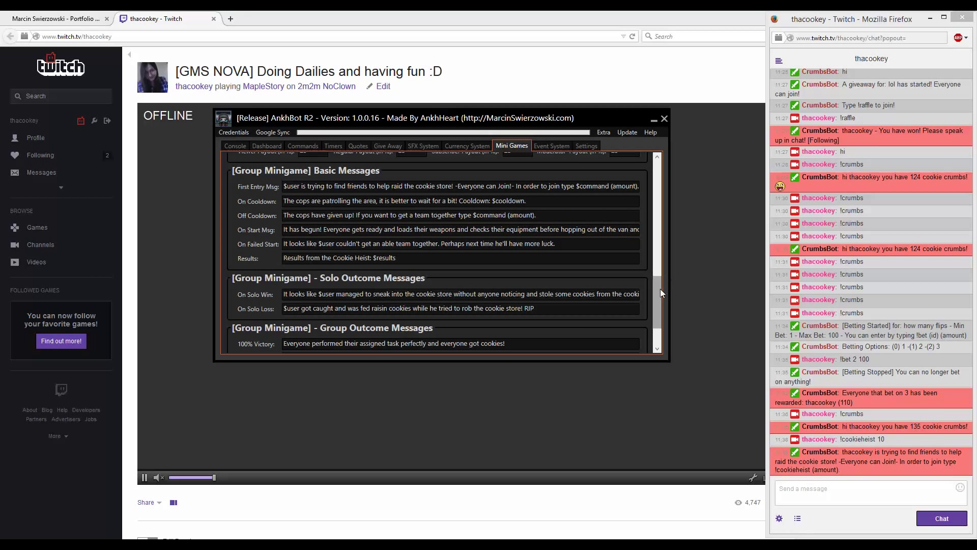
{"action": "left_click", "coordinate": [604, 133]}
{"action": "left_click", "coordinate": [609, 145]}
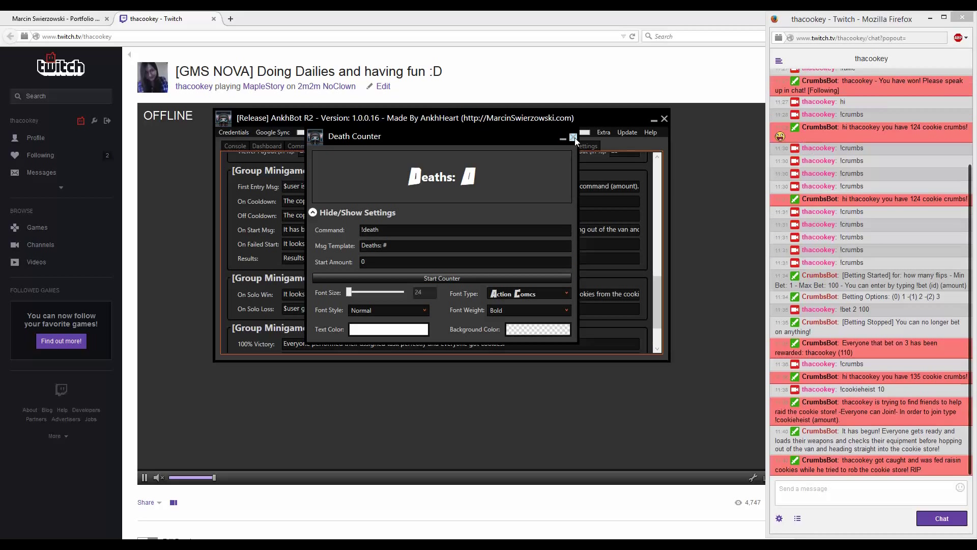
{"action": "left_click", "coordinate": [574, 137]}
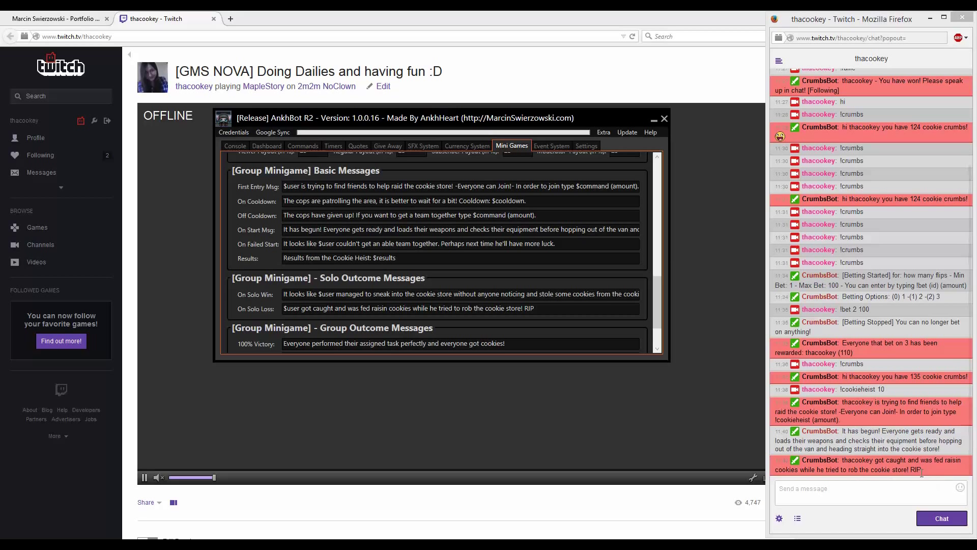
Step: Review the 25-74% victory message and compare the solo loss message with the heist result in chat
{"action": "scroll", "coordinate": [658, 287], "scroll_direction": "down", "scroll_amount": 3}
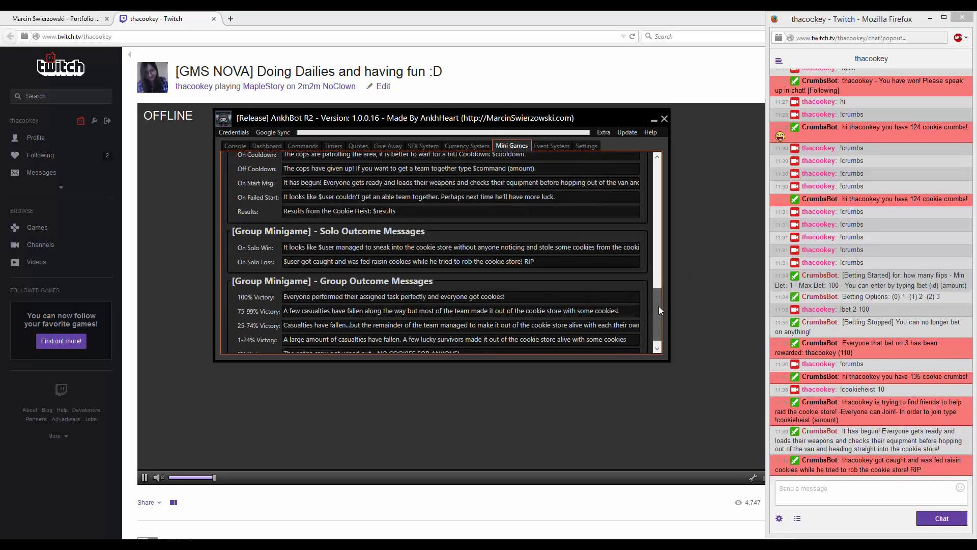
{"action": "left_click_drag", "start_coordinate": [603, 315], "coordinate": [549, 313]}
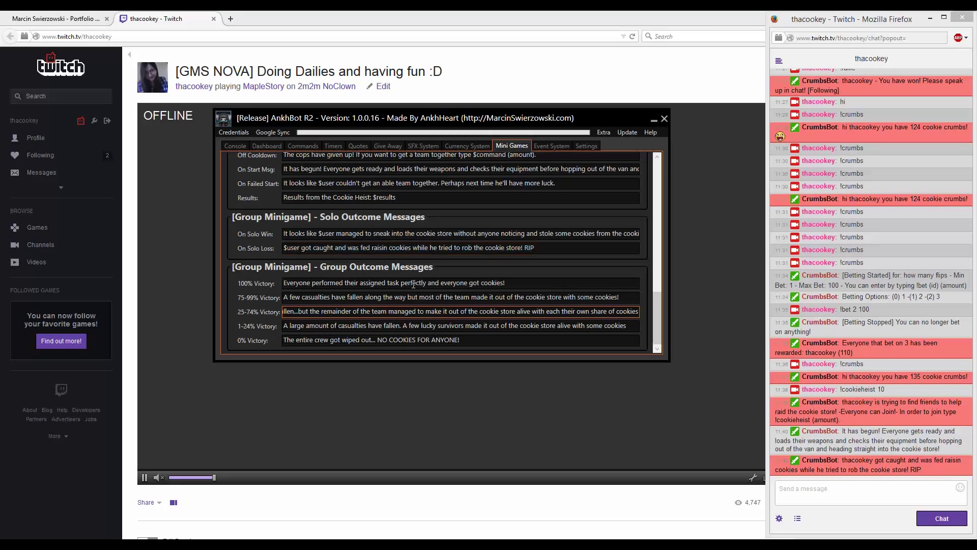
{"action": "left_click_drag", "start_coordinate": [284, 248], "coordinate": [555, 251]}
{"action": "left_click", "coordinate": [555, 251]}
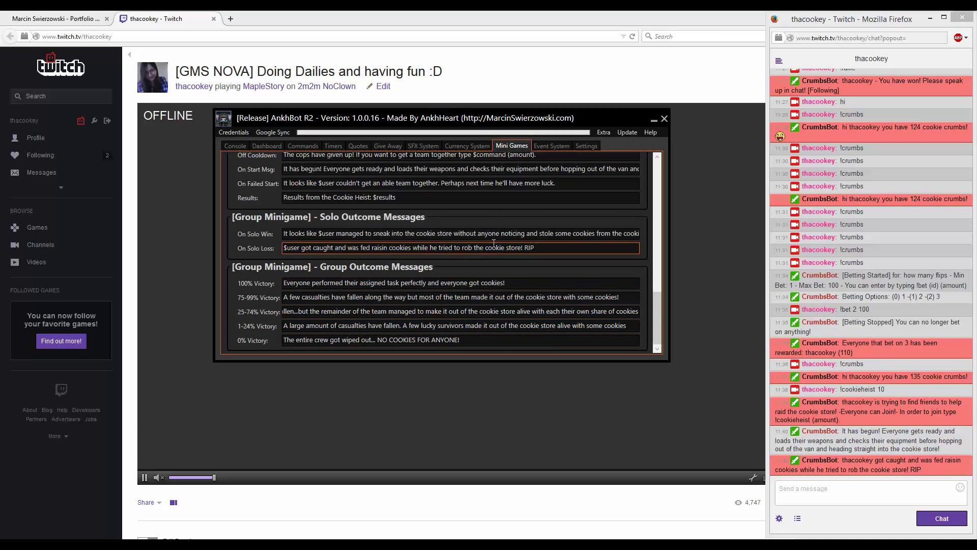
{"action": "left_click_drag", "start_coordinate": [659, 332], "coordinate": [666, 208]}
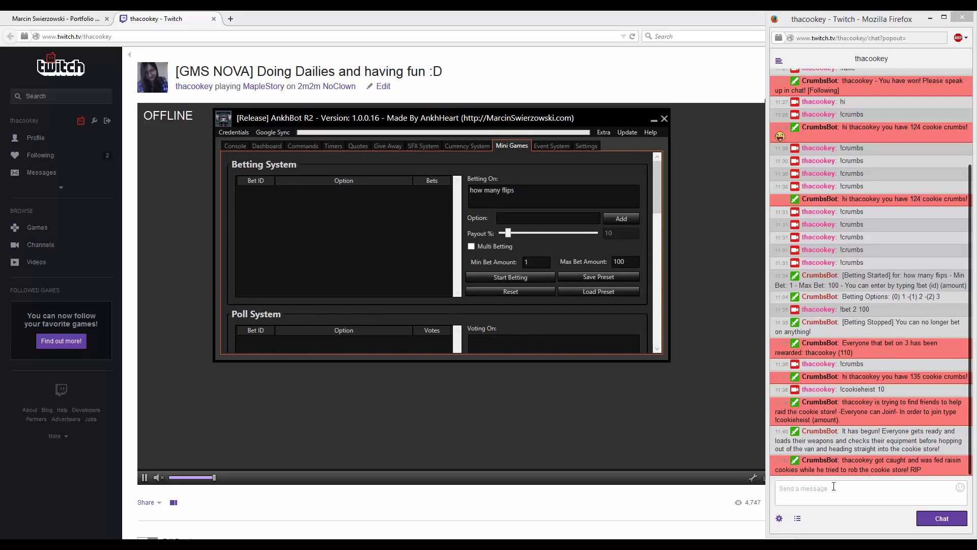
Step: View the console's chat log and viewer list
{"action": "left_click", "coordinate": [231, 145]}
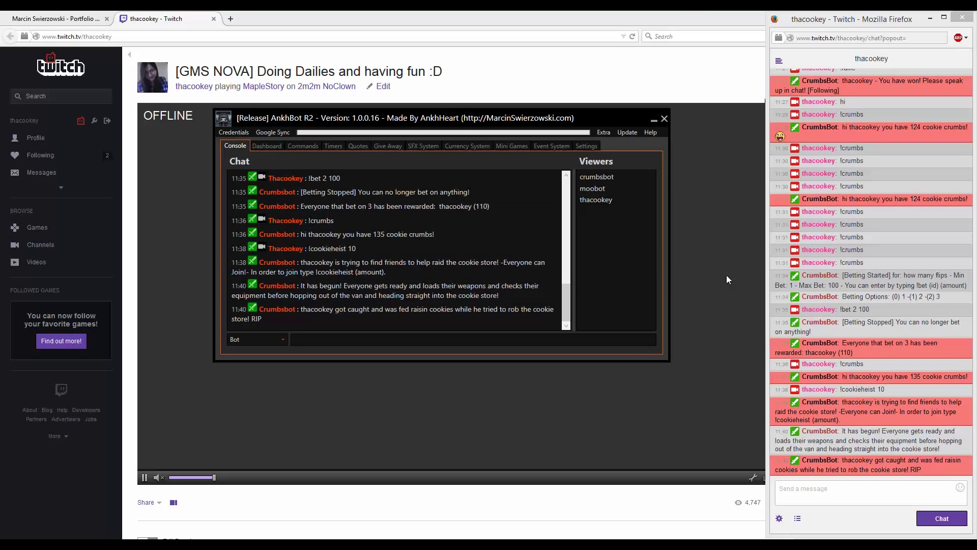
{"action": "mouse_move", "coordinate": [562, 302]}
{"action": "left_mouse_down"}
{"action": "mouse_move", "coordinate": [564, 191]}
{"action": "mouse_move", "coordinate": [566, 309]}
{"action": "left_mouse_up"}
{"action": "mouse_move", "coordinate": [521, 226]}
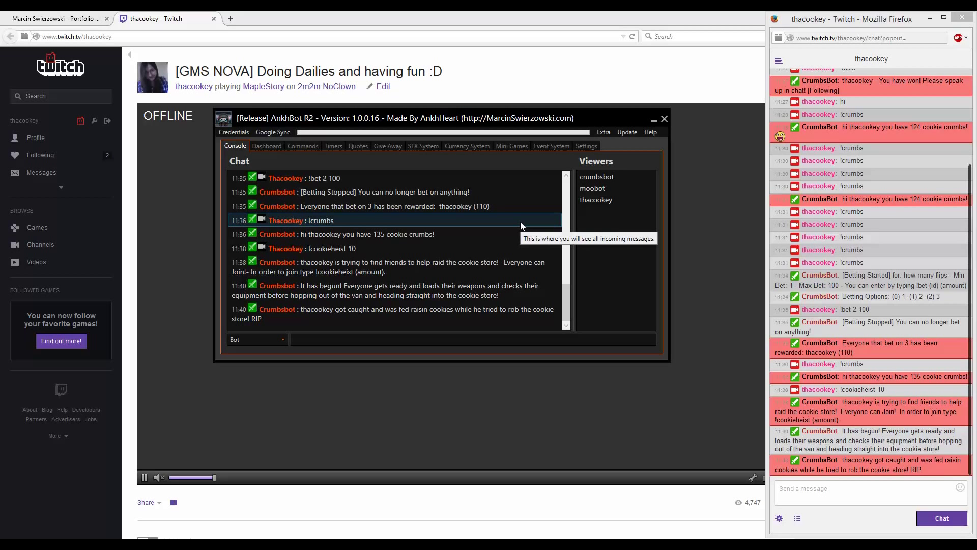